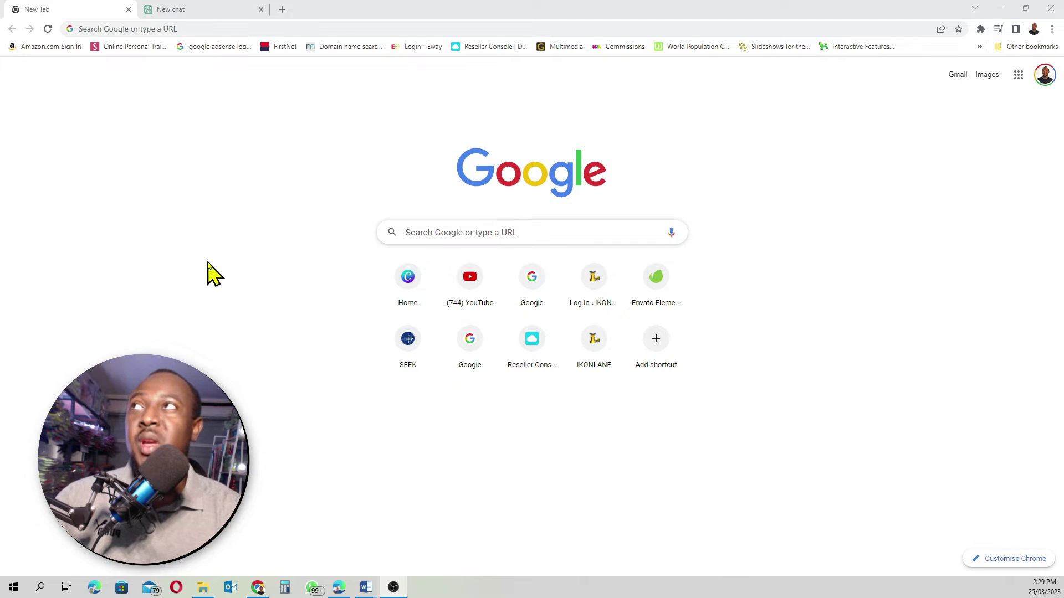
Load openai.com in a new incognito Chrome window and launch ChatGPT from its ChatGPT section.
click(218, 193)
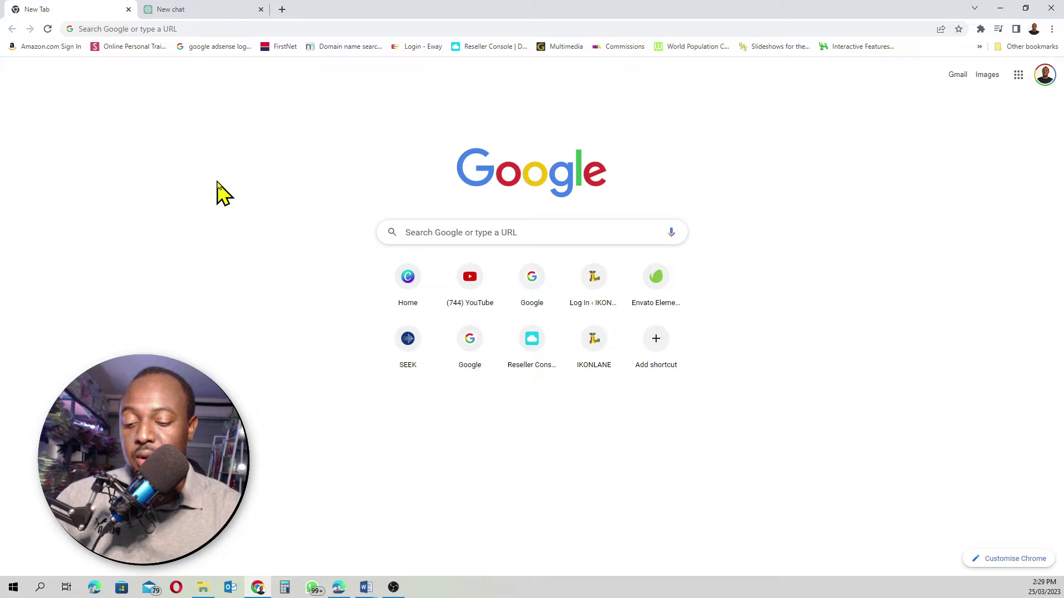
key(ctrl+shift+n)
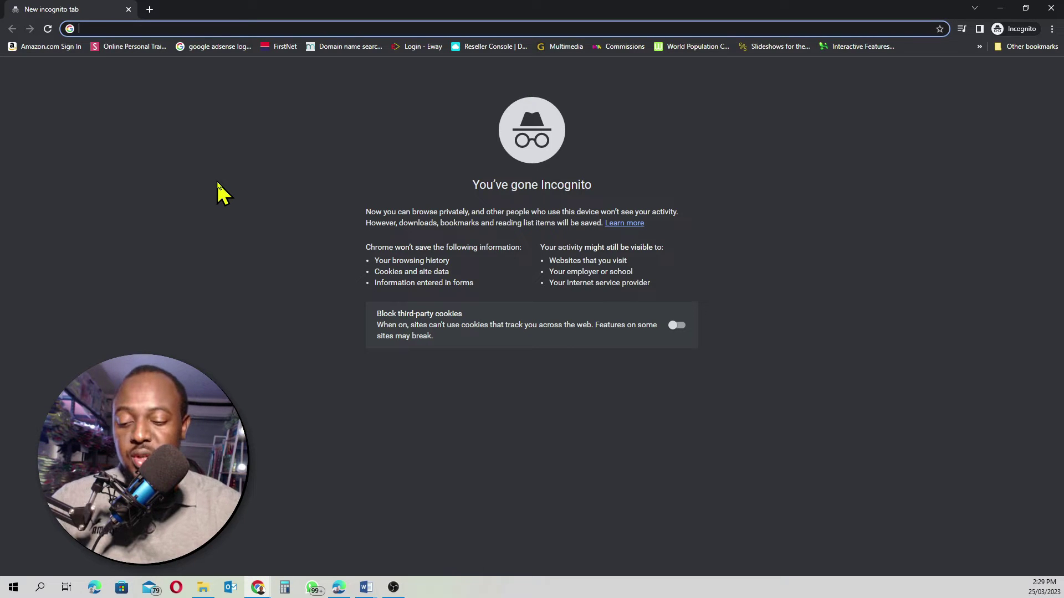
text(open)
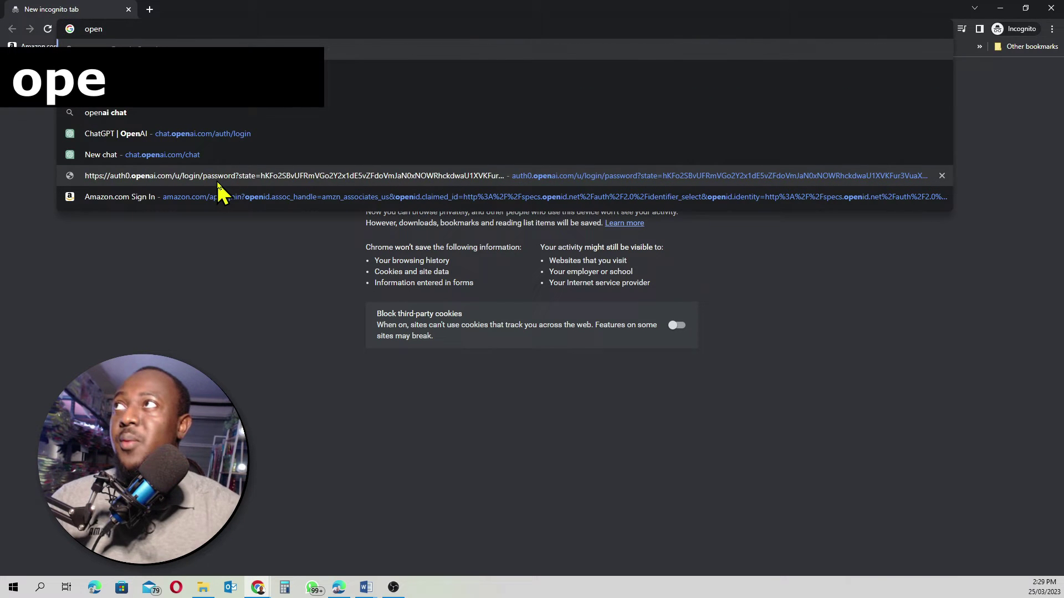
text(ai)
key(Return)
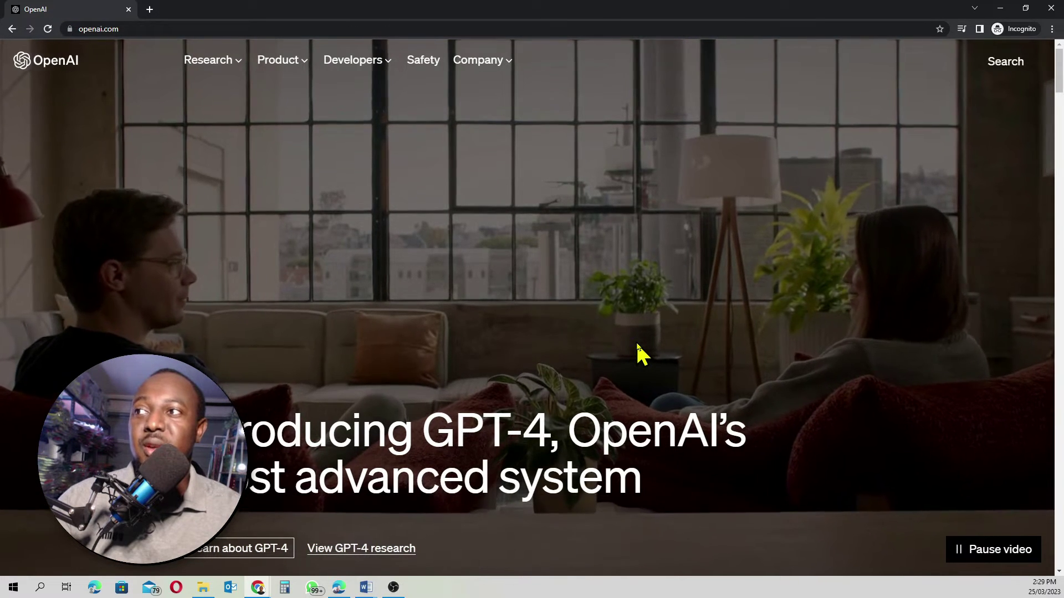
scroll(637, 349, down, 5)
scroll(636, 340, down, 5)
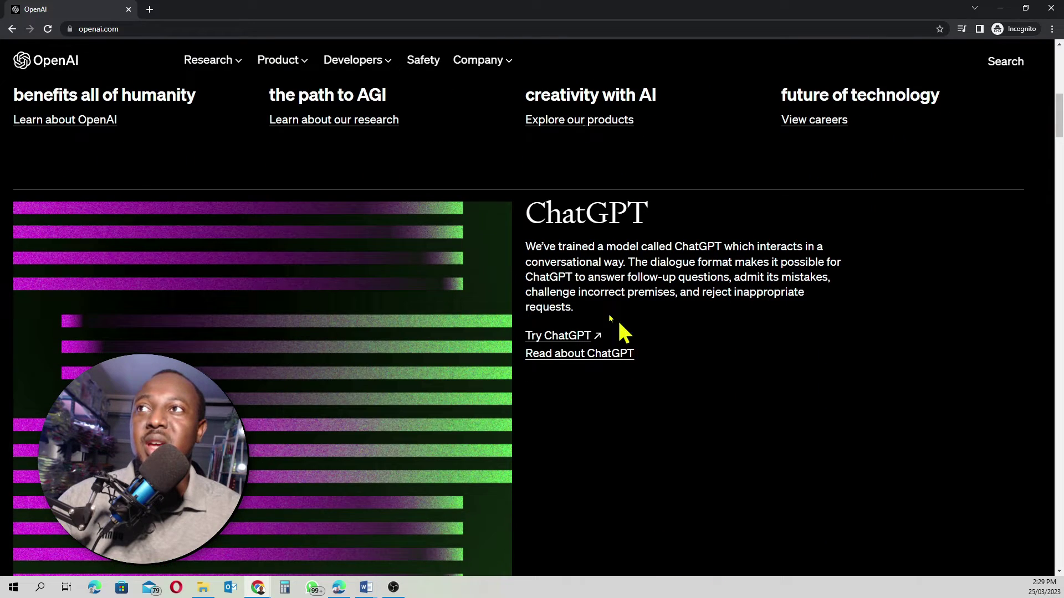
click(570, 336)
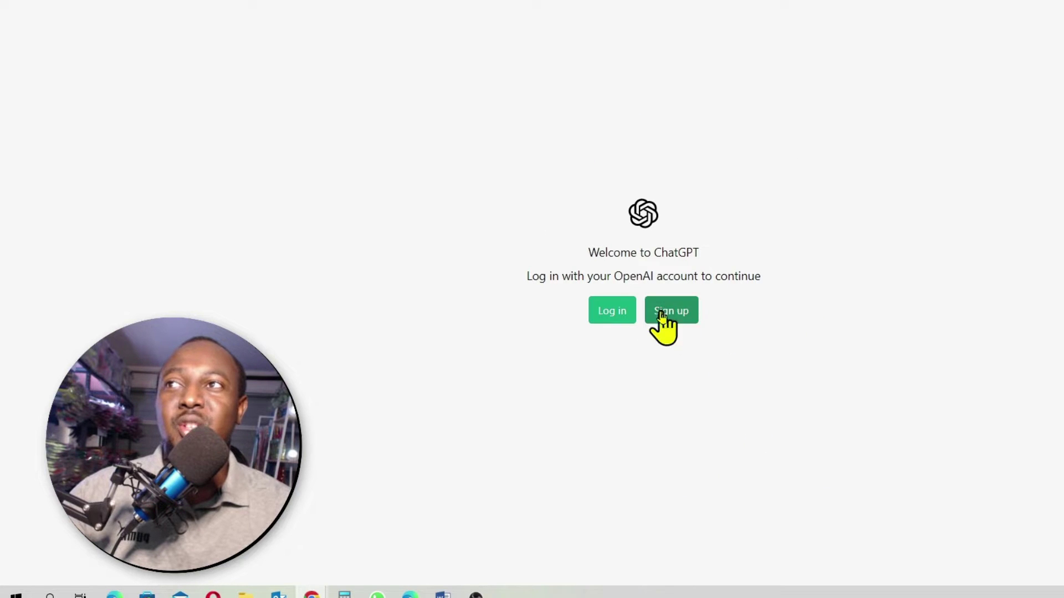
Choose Sign up on the ChatGPT welcome page to begin creating a new account.
click(677, 316)
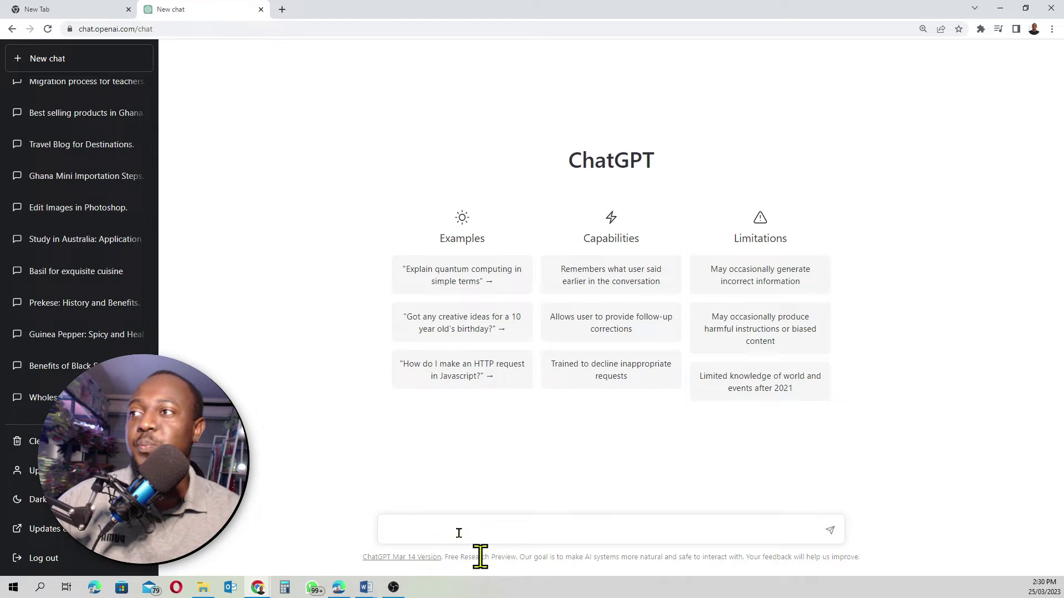
Bring the 'chatgpt resume template' Word document to the front.
click(367, 589)
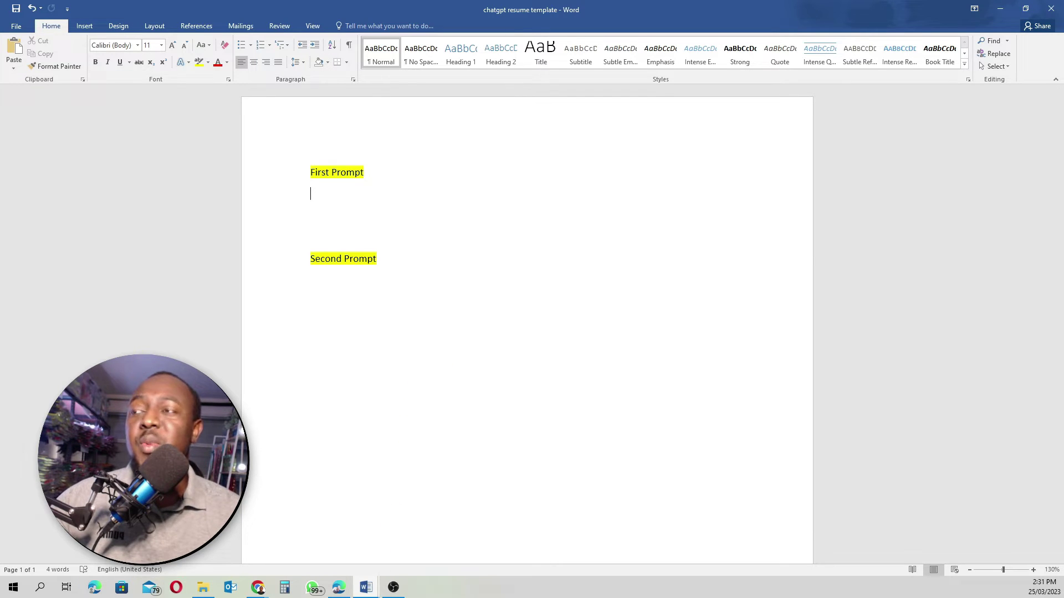
Place the cursor on the empty line below the Second Prompt heading.
mouse_move(366, 587)
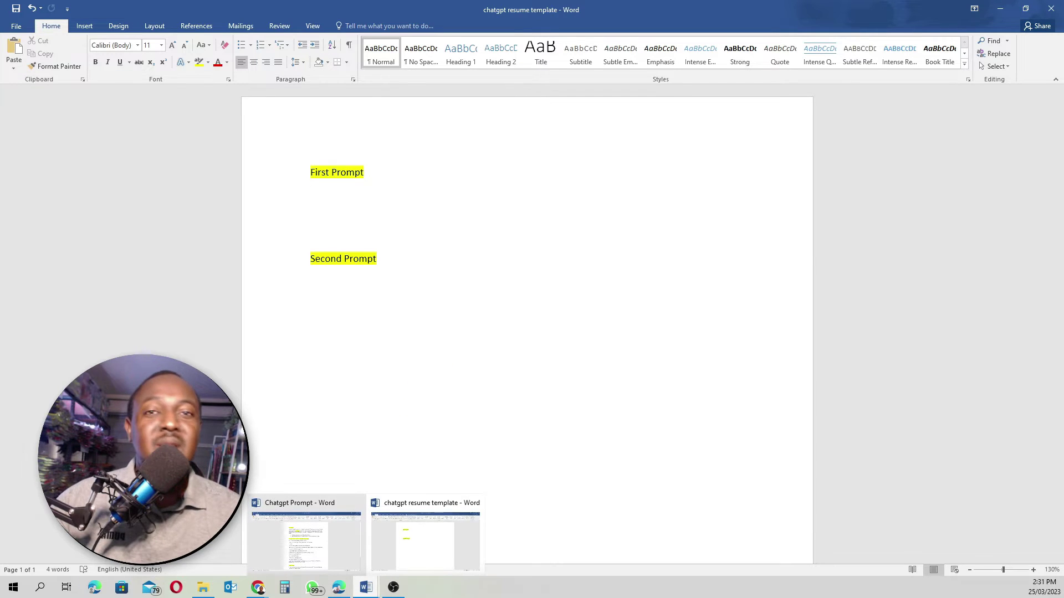
click(510, 333)
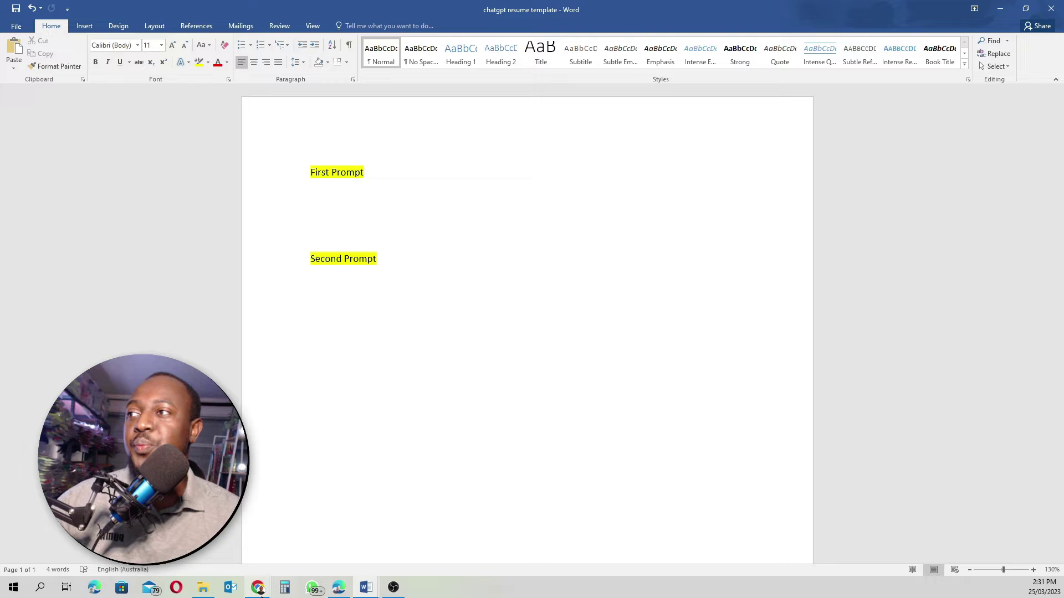
Load seek.com.au in a new tab of the private browser window.
mouse_move(261, 594)
click(302, 552)
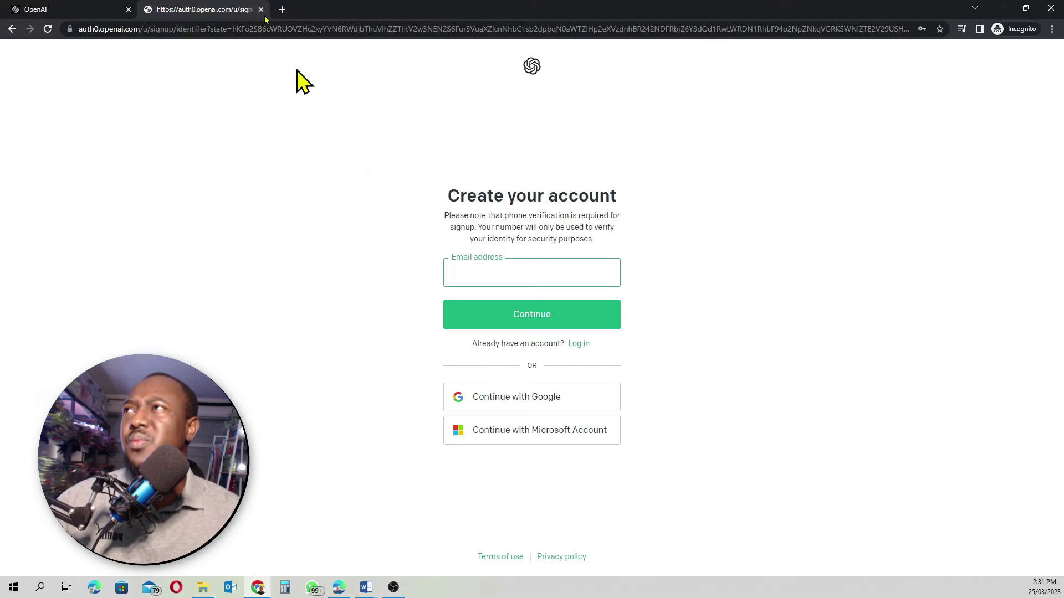
click(283, 10)
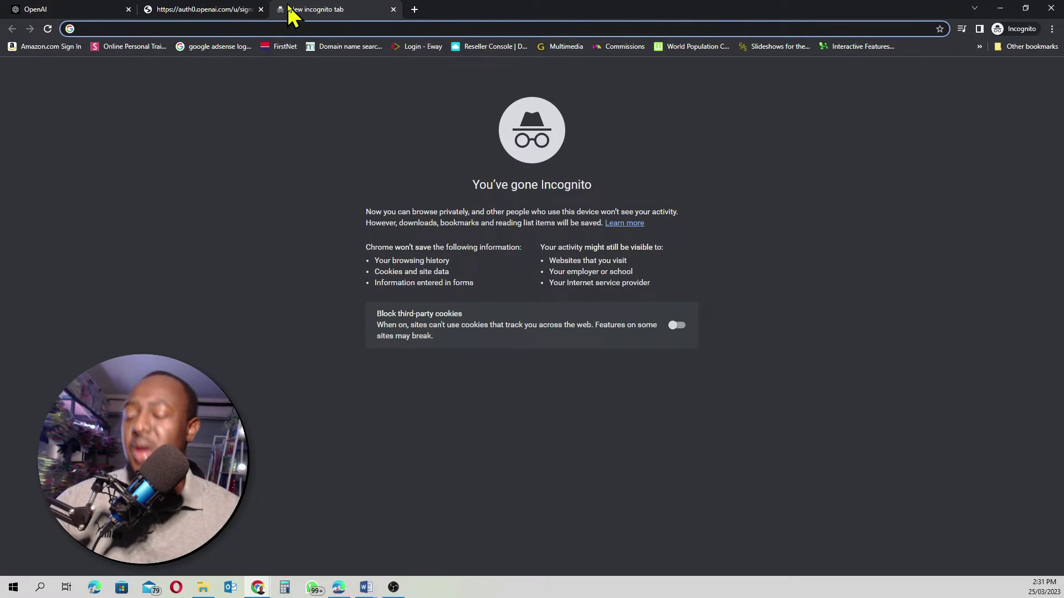
text(seek.com.au)
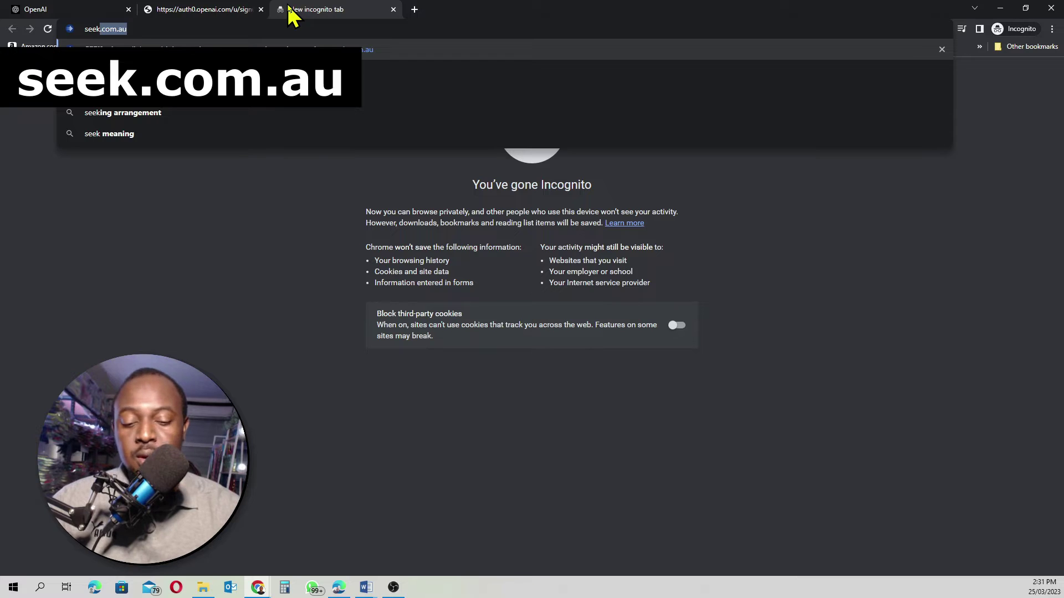
key(Return)
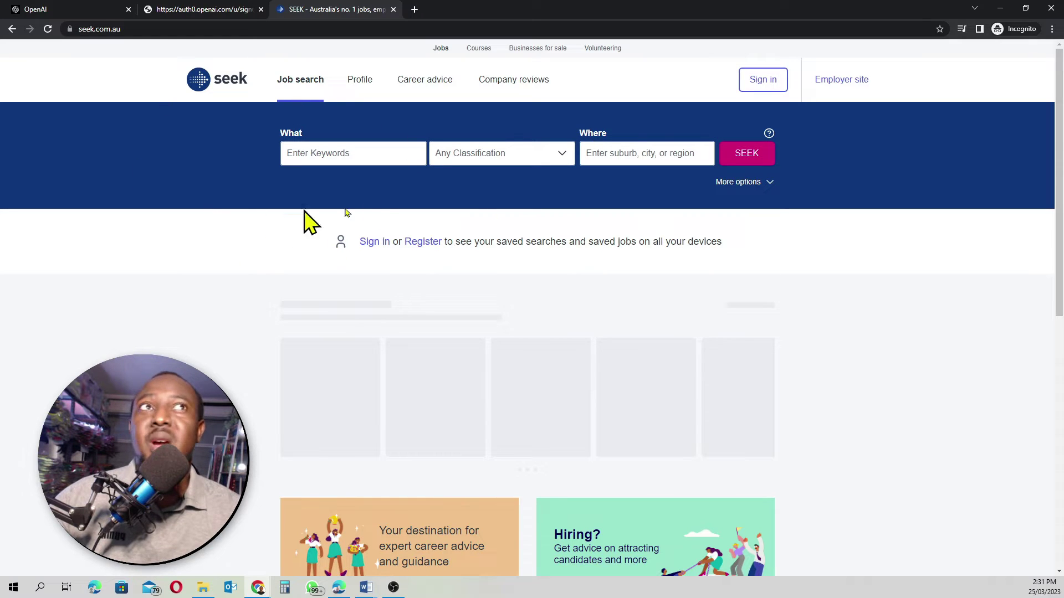
Search Seek for '482' jobs across All Australia.
click(366, 149)
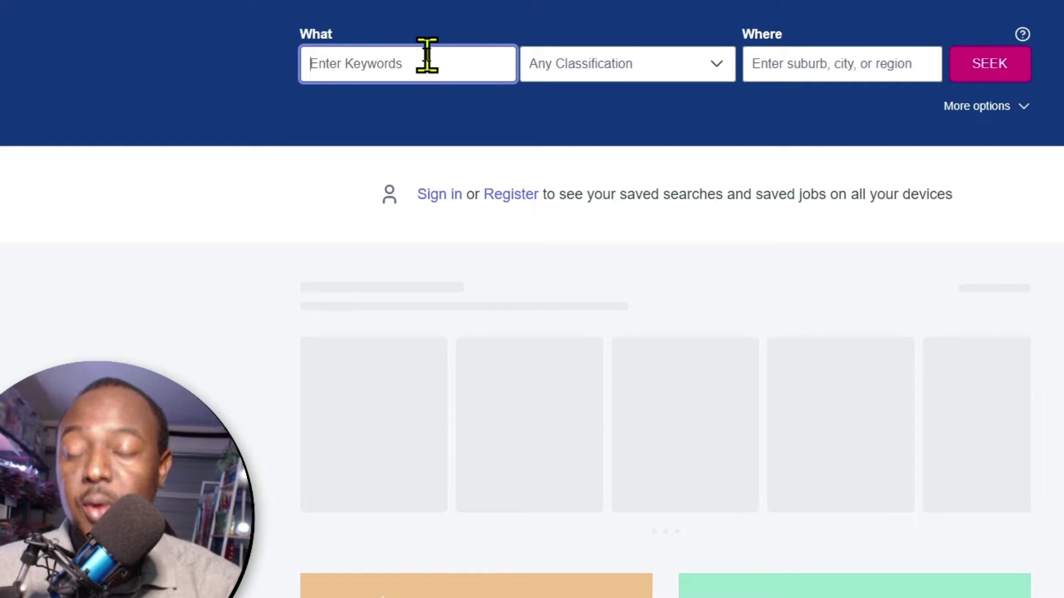
text(482)
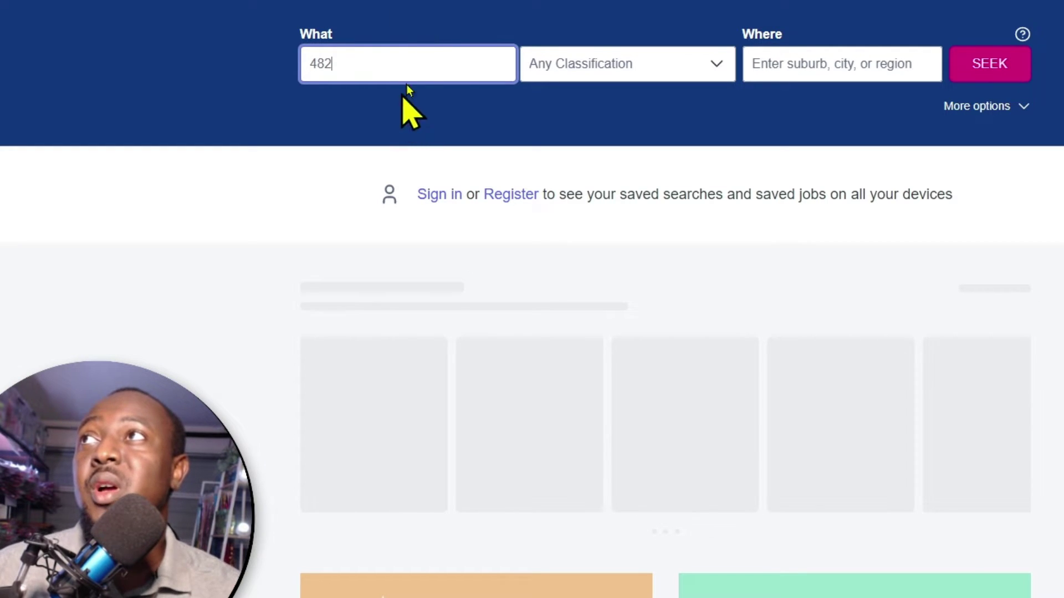
click(987, 66)
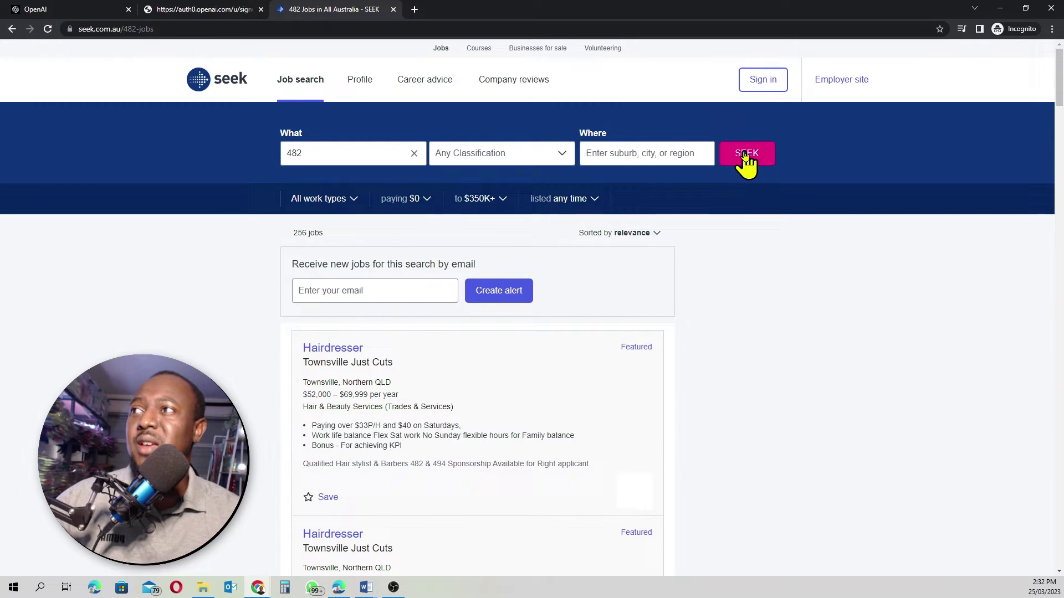
scroll(846, 369, down, 10)
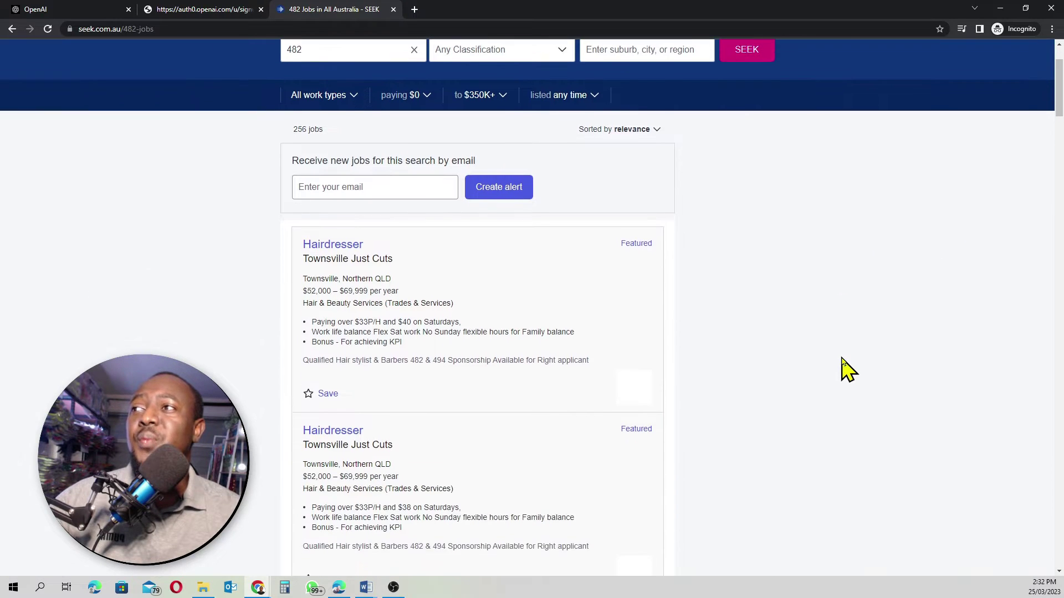
scroll(672, 338, down, 9)
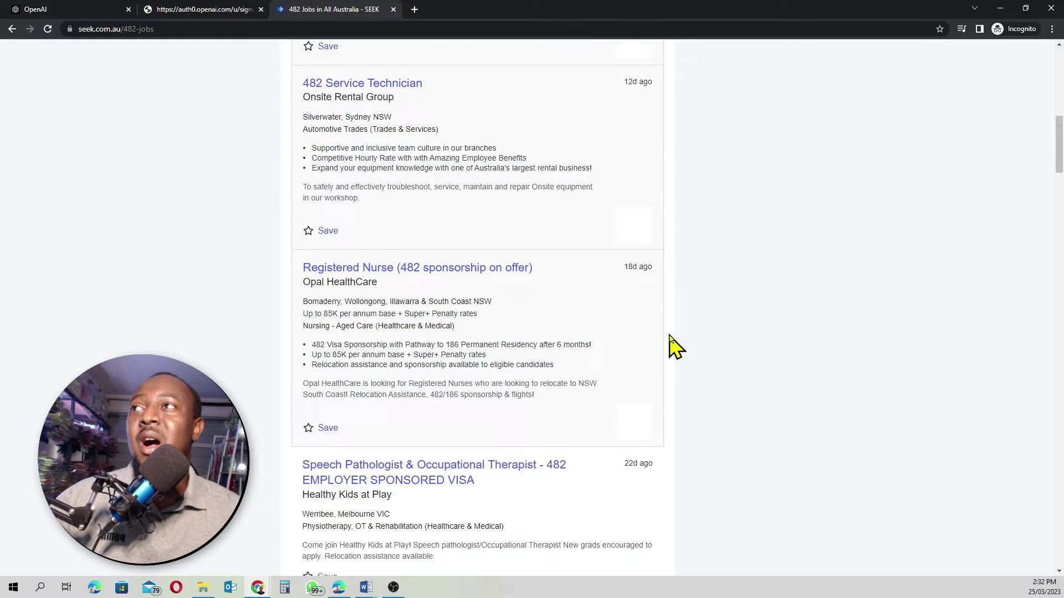
scroll(674, 347, down, 1)
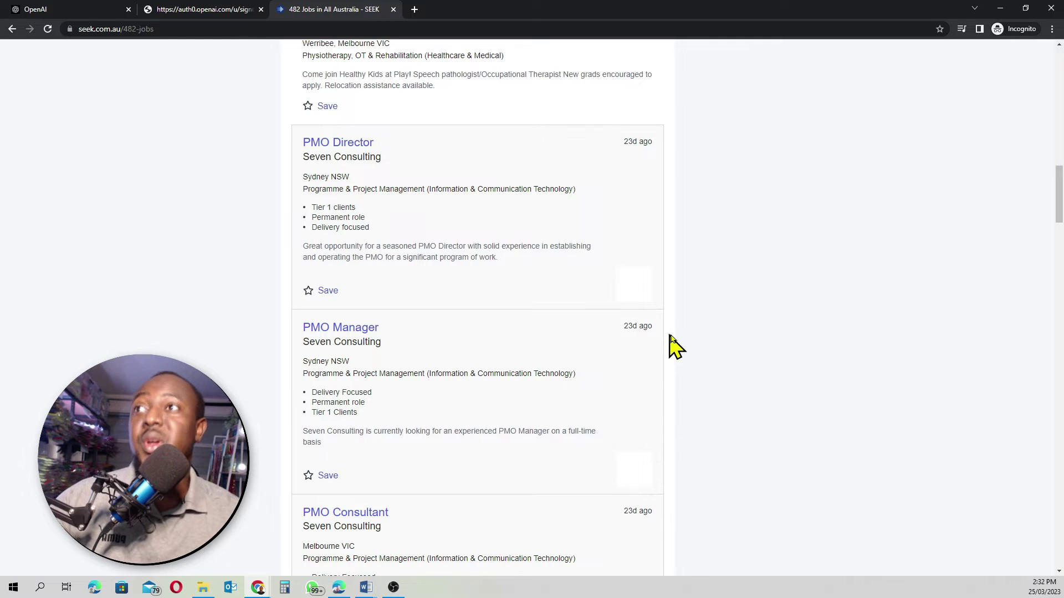
scroll(515, 378, up, 20)
scroll(516, 379, down, 1)
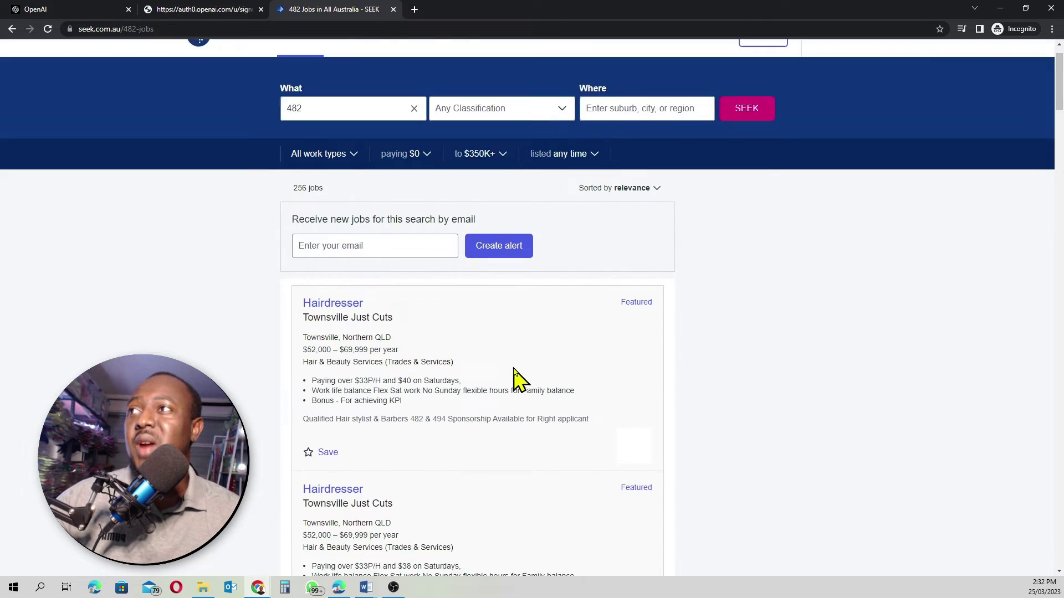
scroll(516, 378, down, 4)
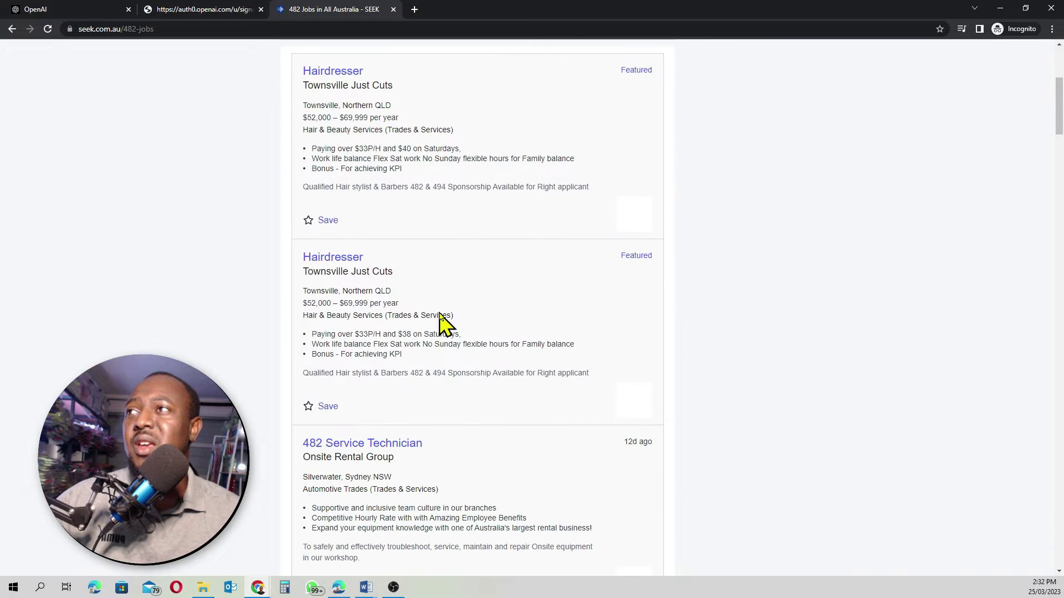
scroll(460, 421, down, 3)
scroll(342, 346, up, 1)
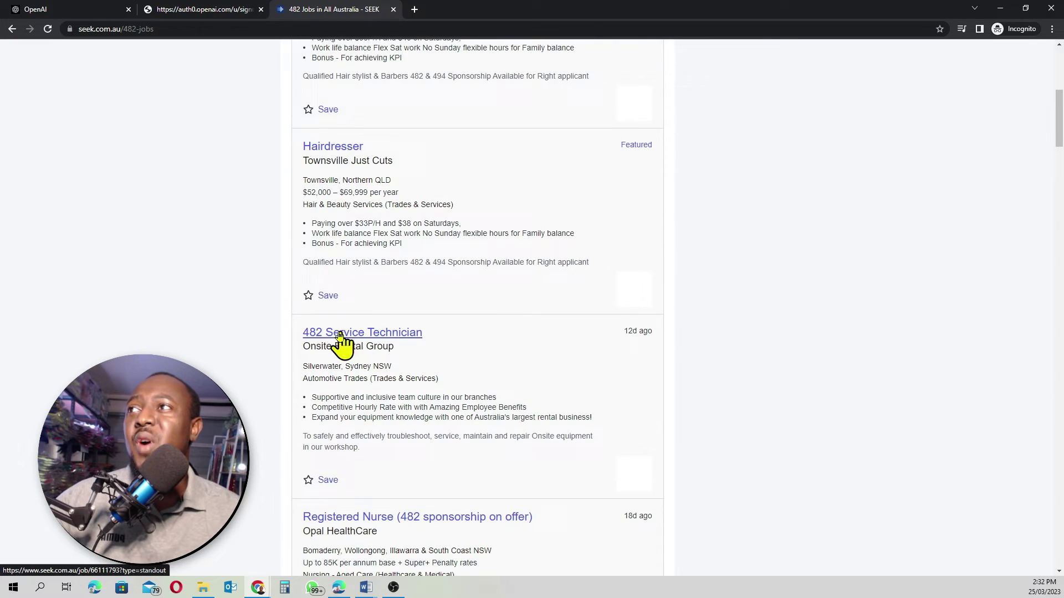
scroll(482, 354, down, 5)
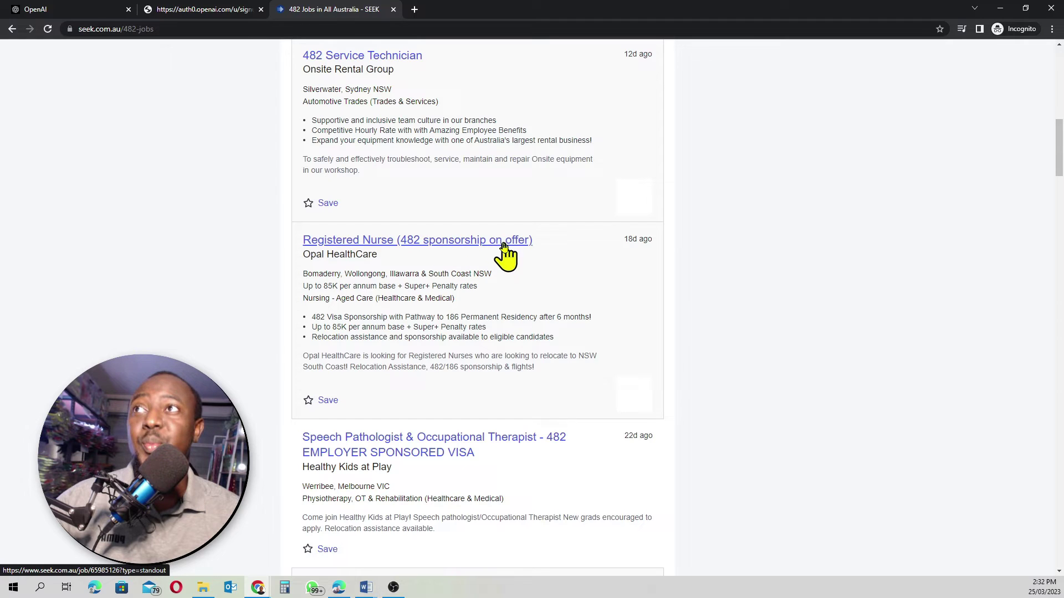
scroll(398, 304, down, 4)
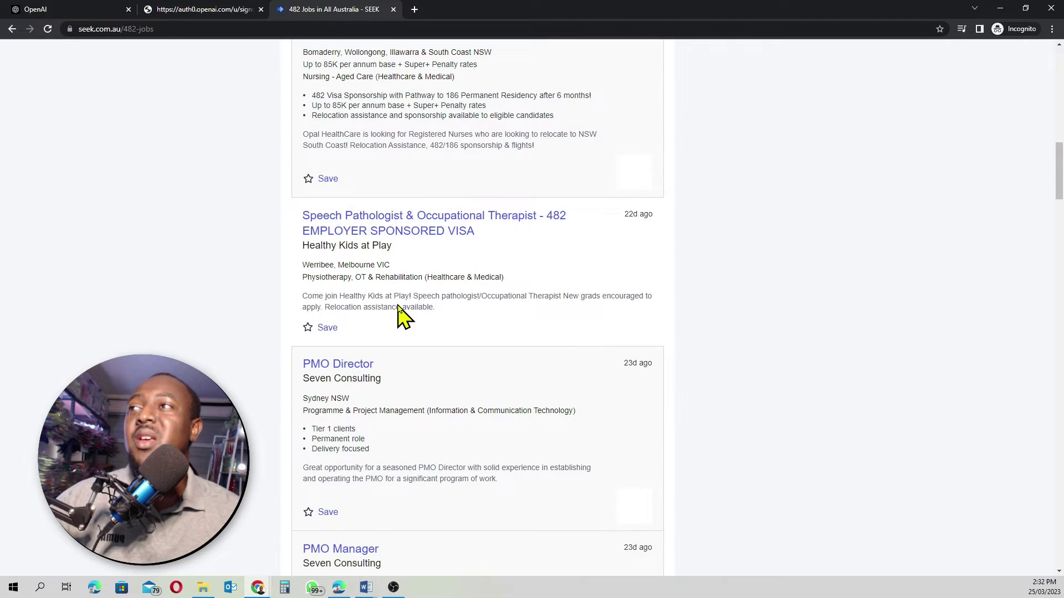
scroll(401, 316, down, 10)
key(Home)
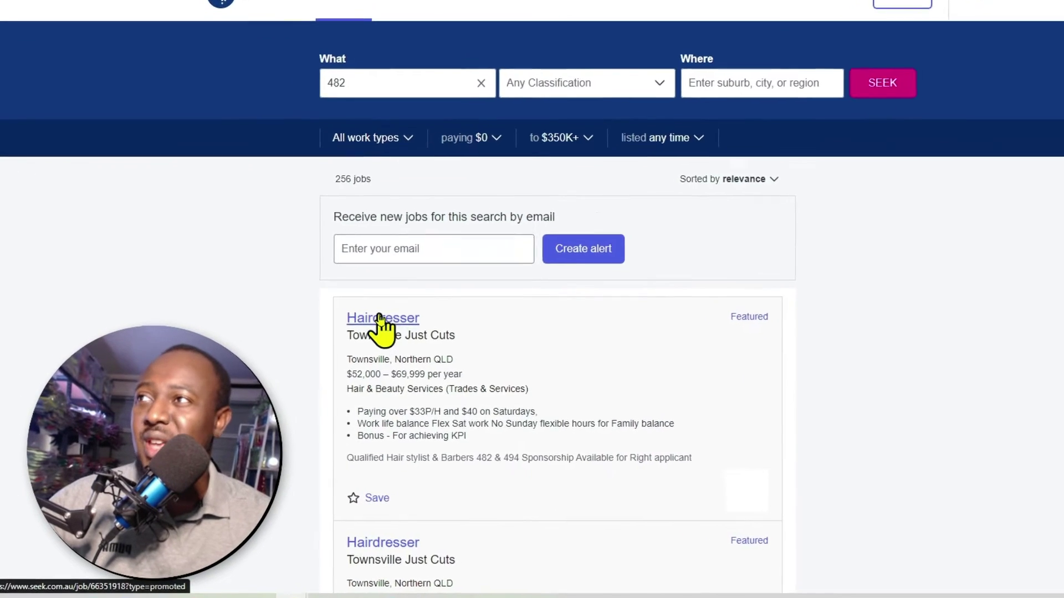
Open the first Hairdresser ad and read through it, highlighting the $40 Saturday pay rate.
click(362, 329)
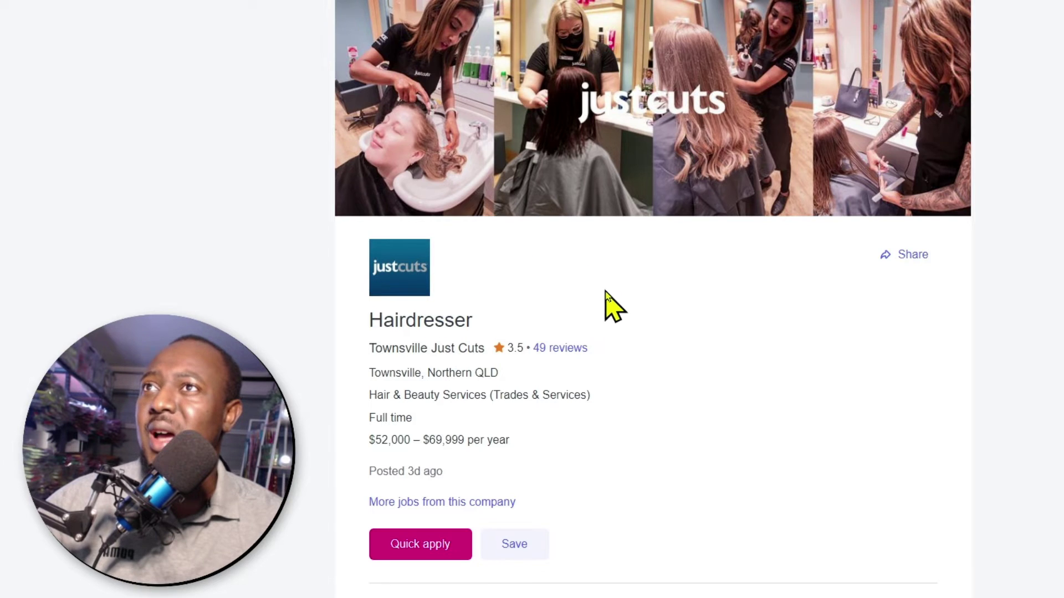
scroll(605, 291, down, 5)
scroll(474, 57, up, 1)
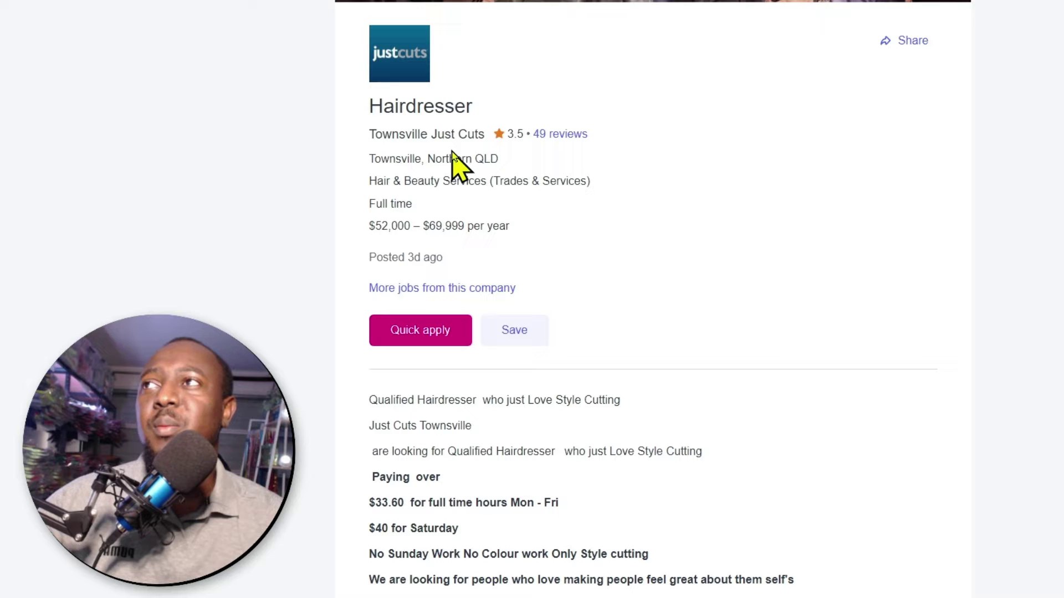
scroll(575, 175, down, 3)
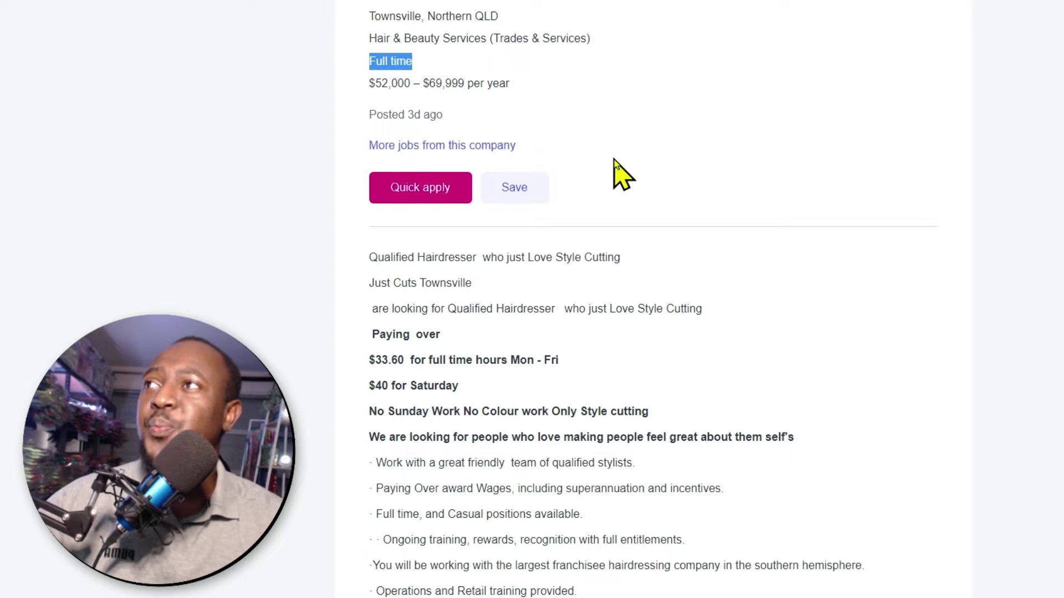
scroll(614, 159, down, 3)
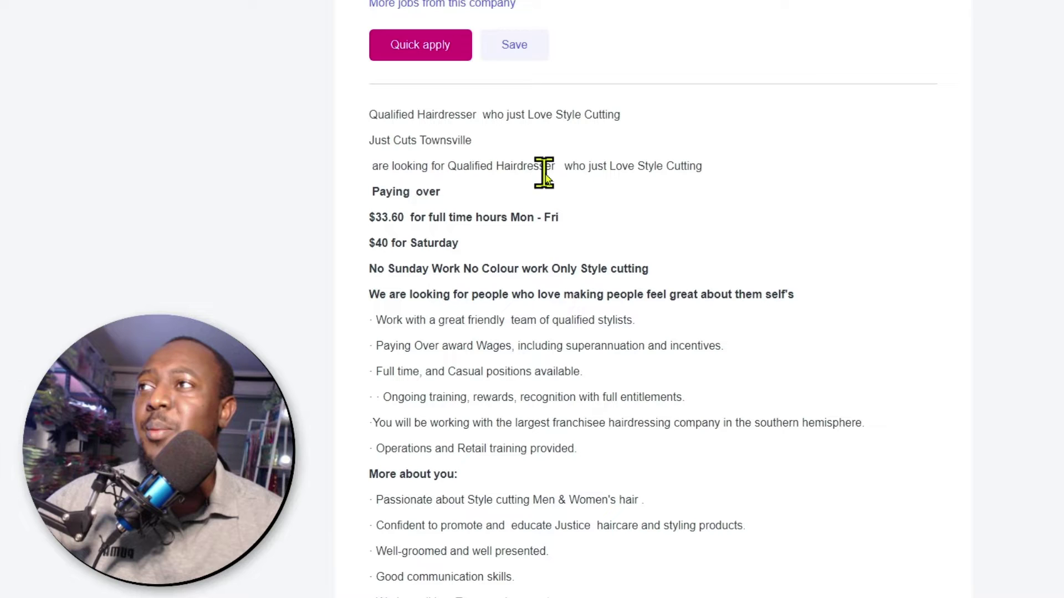
scroll(565, 191, down, 2)
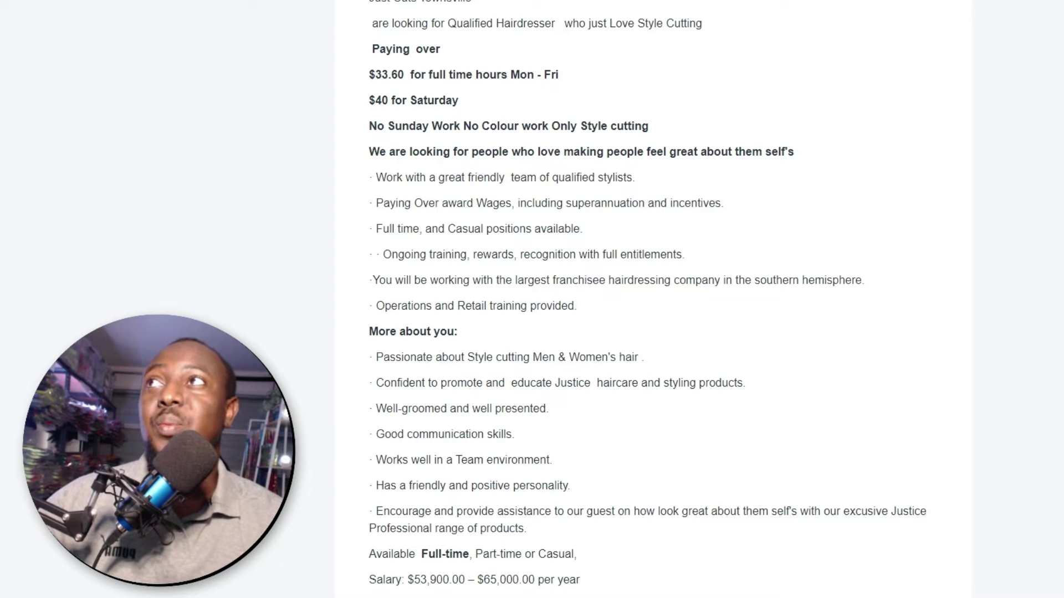
scroll(479, 31, up, 1)
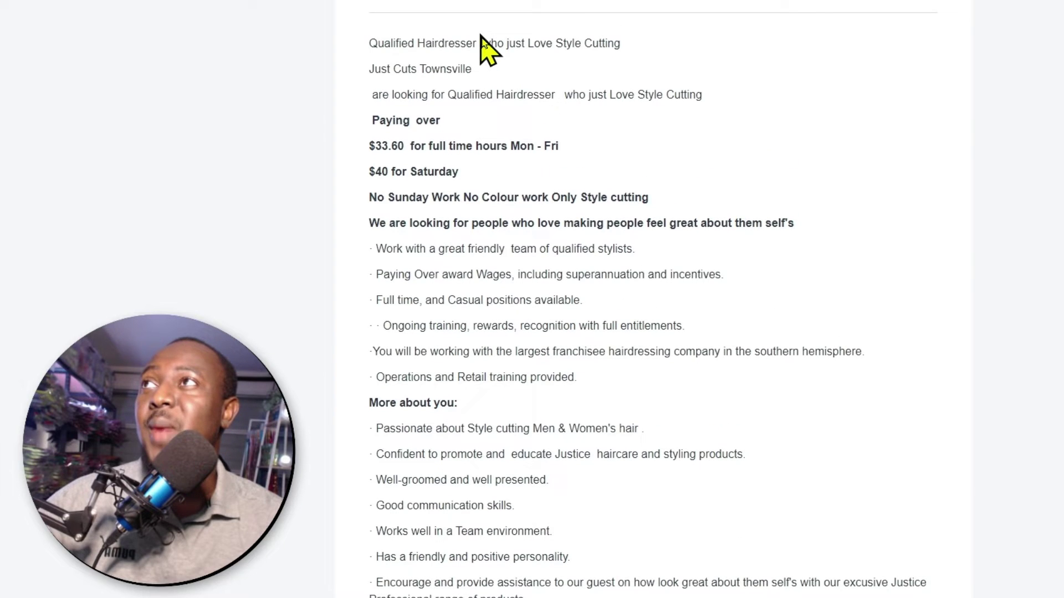
scroll(515, 60, down, 2)
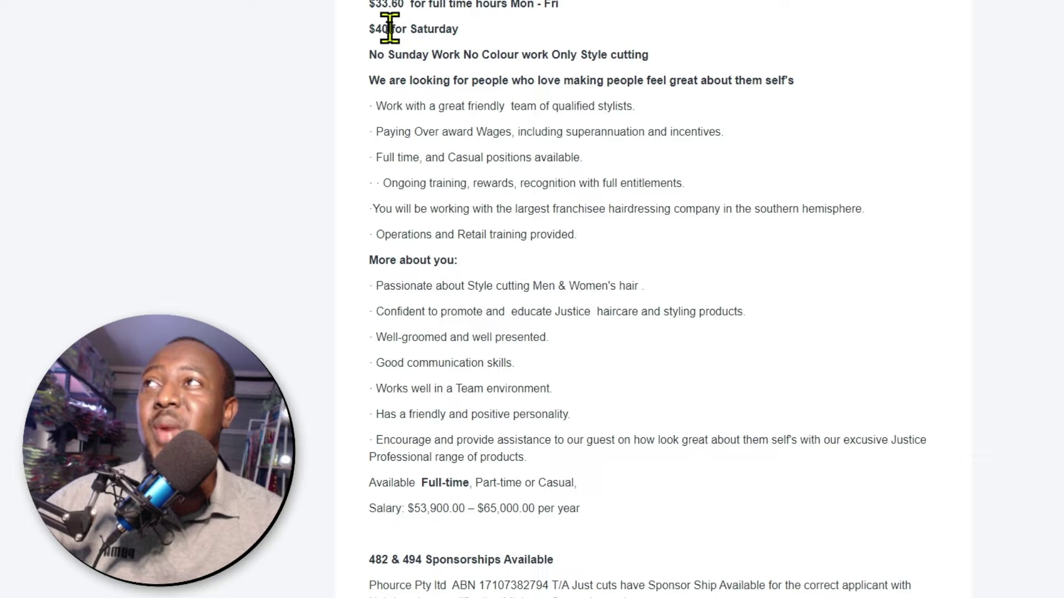
drag(390, 27, 369, 29)
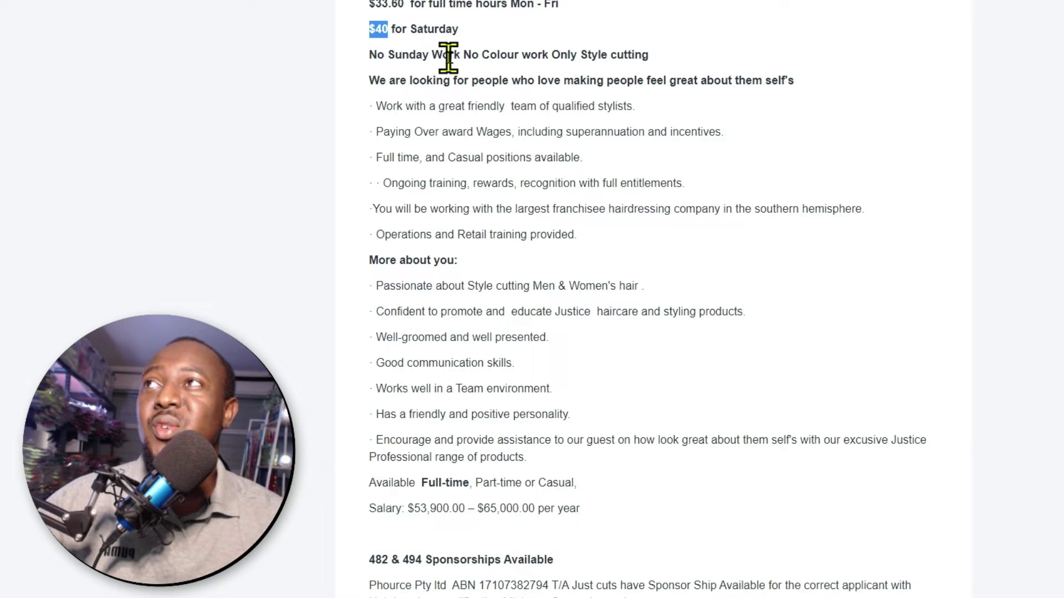
click(695, 65)
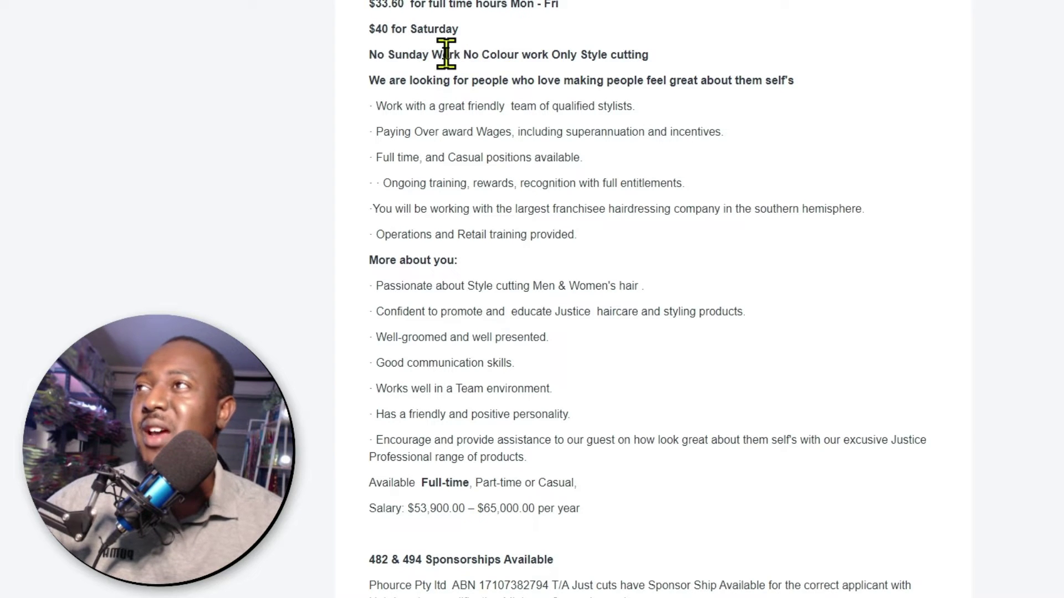
scroll(449, 53, down, 4)
Highlight the '482 & 494 Sponsorships Available' heading and the 2 years' experience requirement.
scroll(451, 71, down, 5)
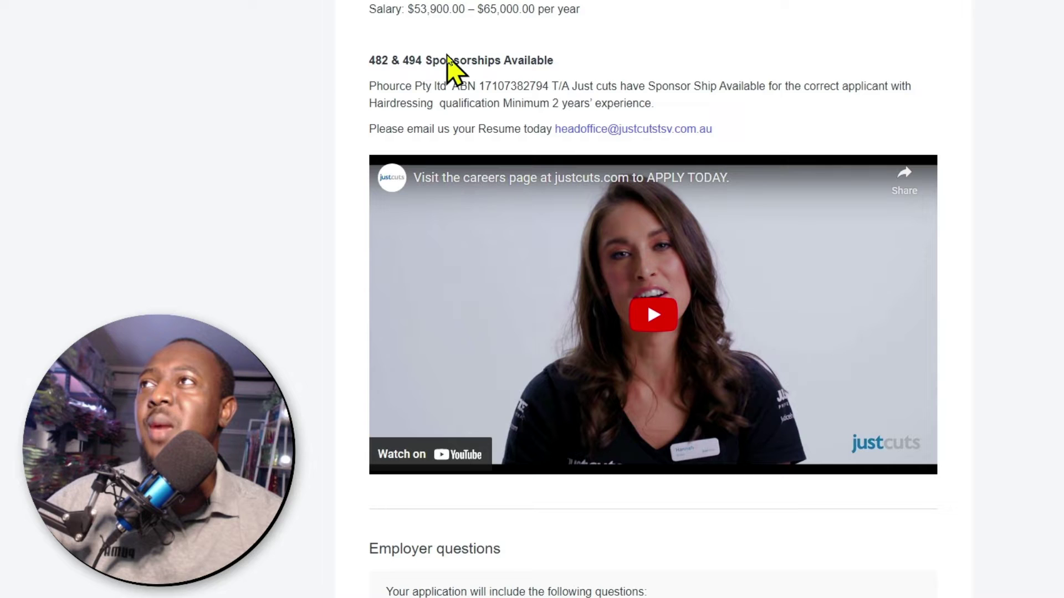
scroll(831, 349, up, 3)
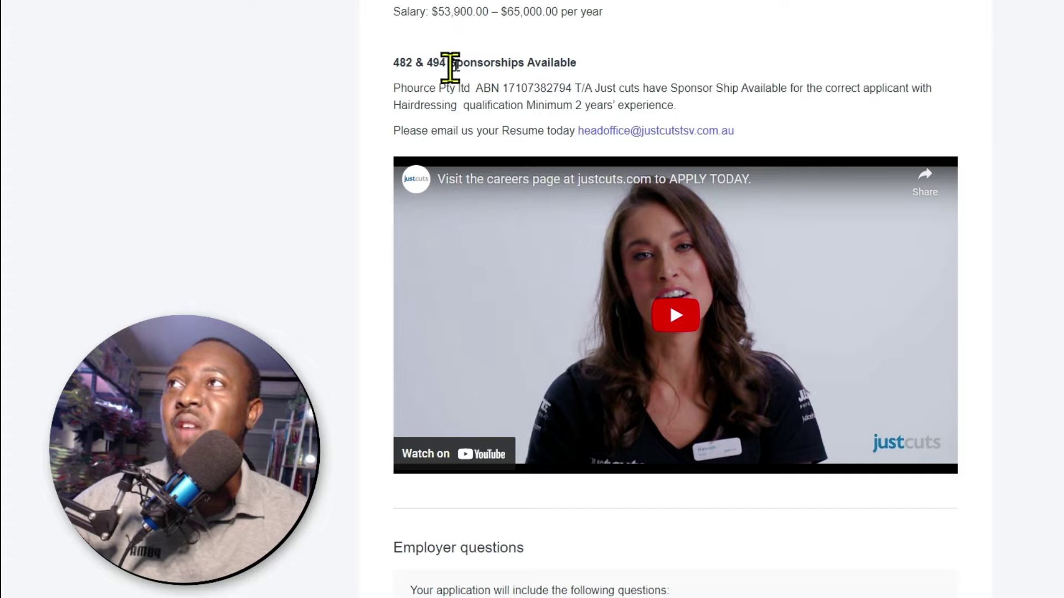
drag(588, 62, 381, 54)
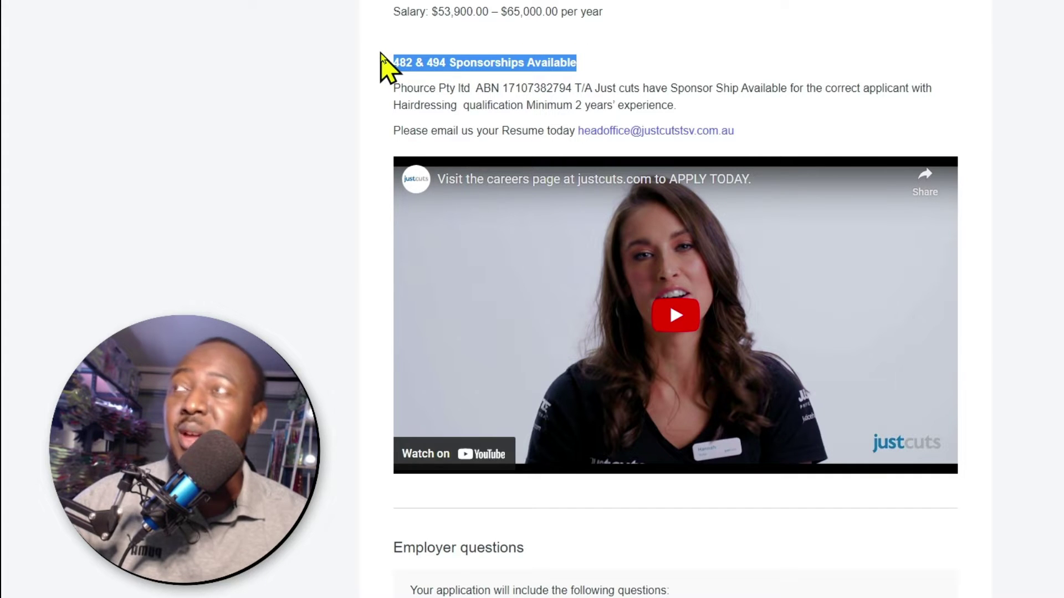
click(365, 81)
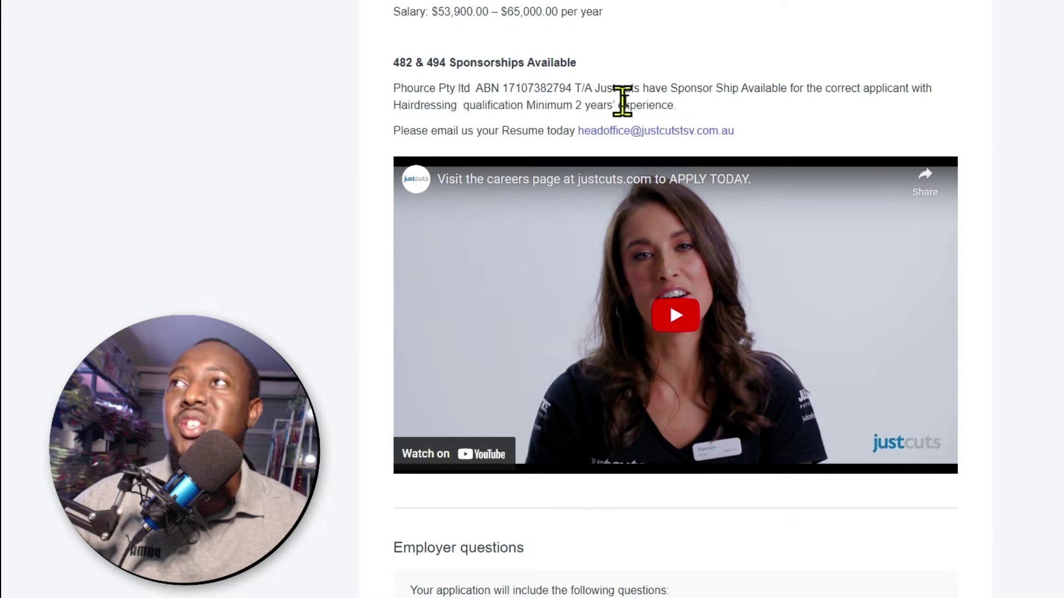
drag(689, 106, 408, 105)
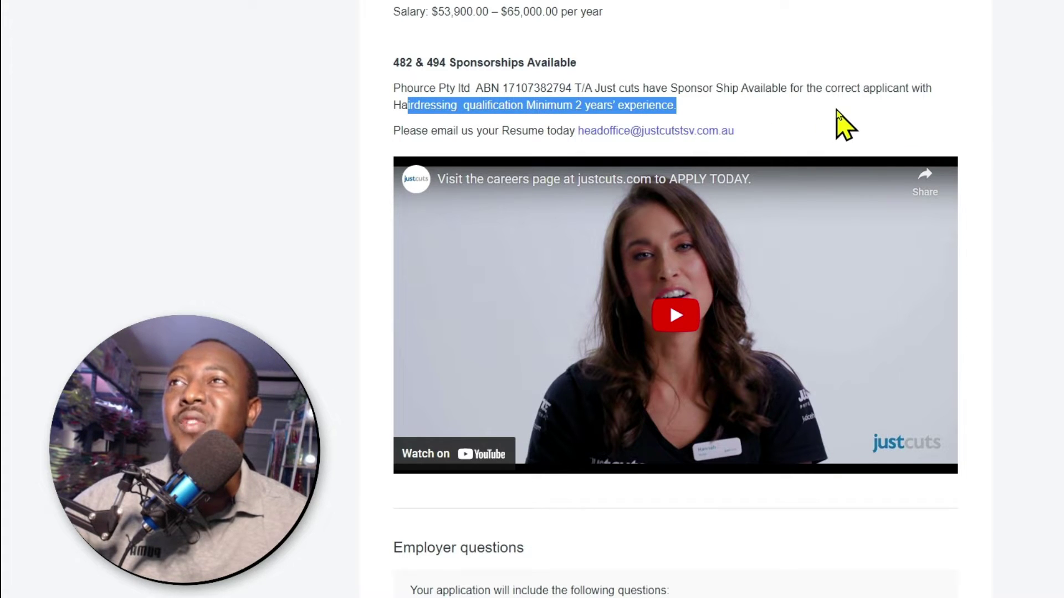
click(847, 124)
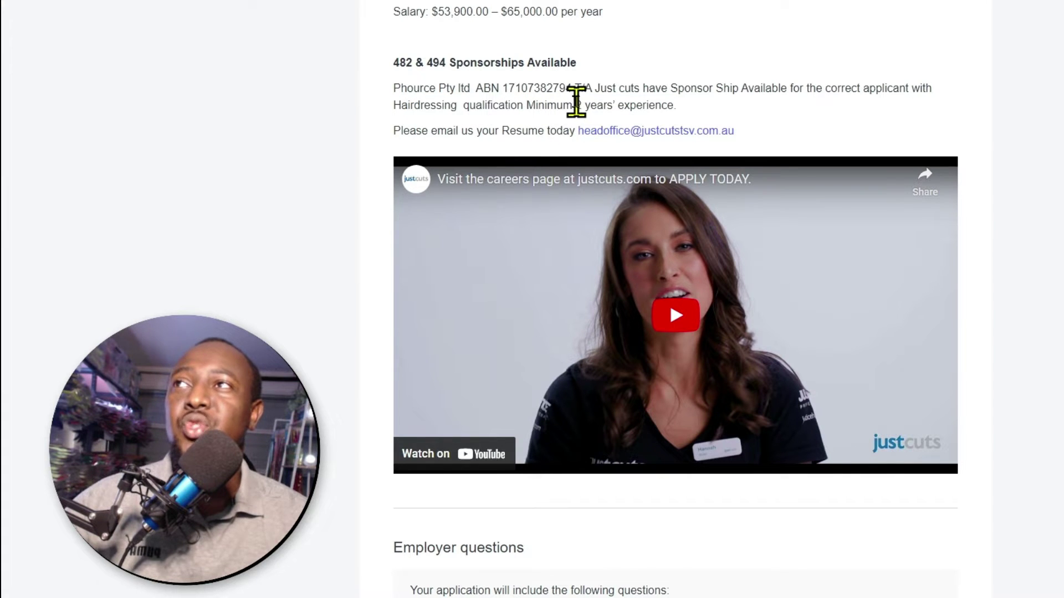
drag(576, 104, 723, 108)
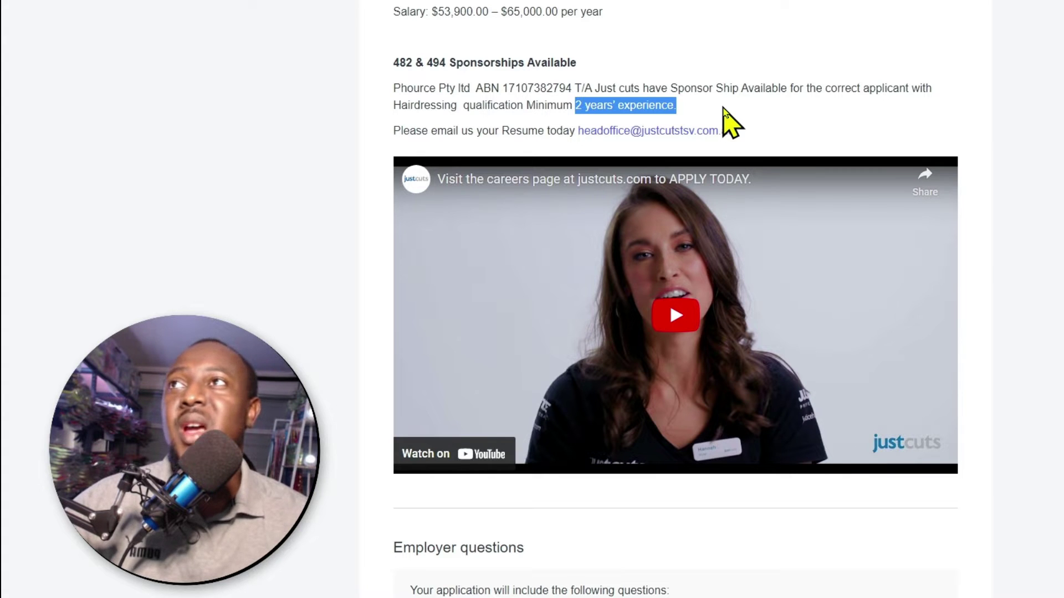
scroll(726, 117, up, 20)
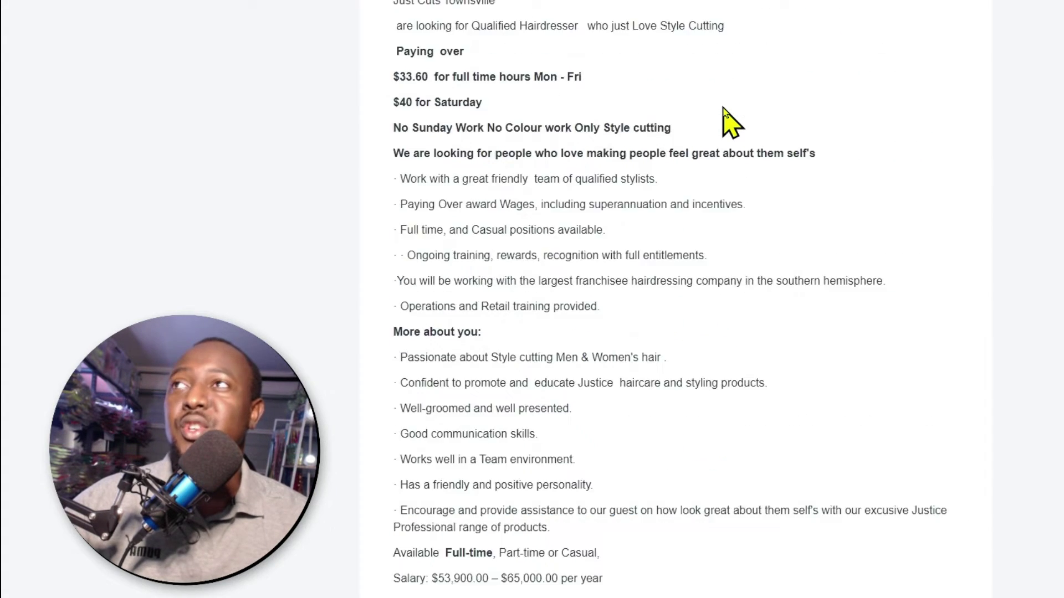
scroll(727, 117, down, 7)
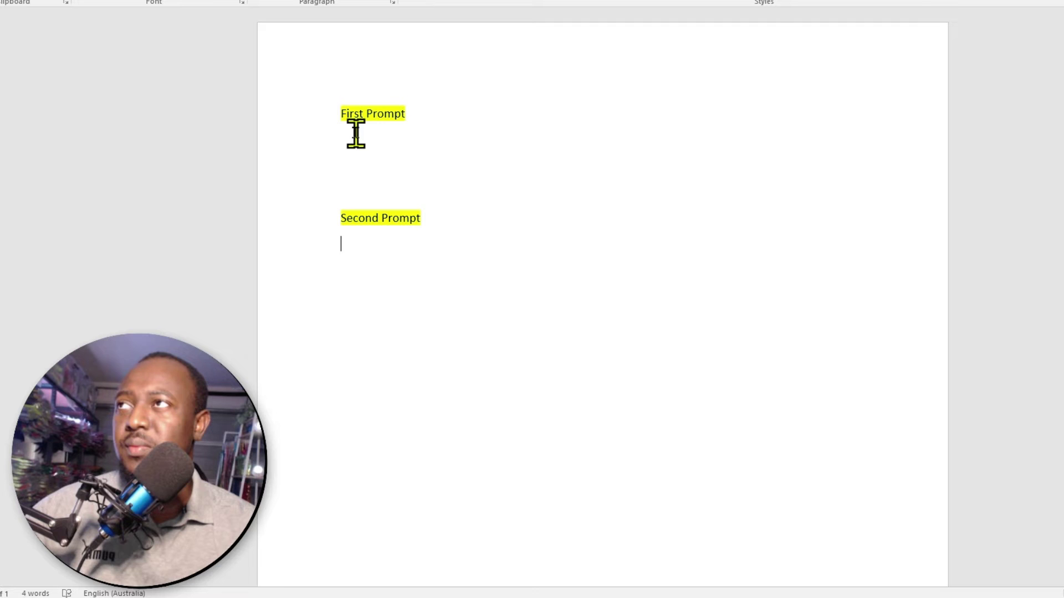
Paste the resume-expert persona sentence and the Hairdresser resume request paragraph under First Prompt.
click(357, 200)
text(Take on the persona as a resume writing expert tailored to a recruiter using a friendly tone of voice.)
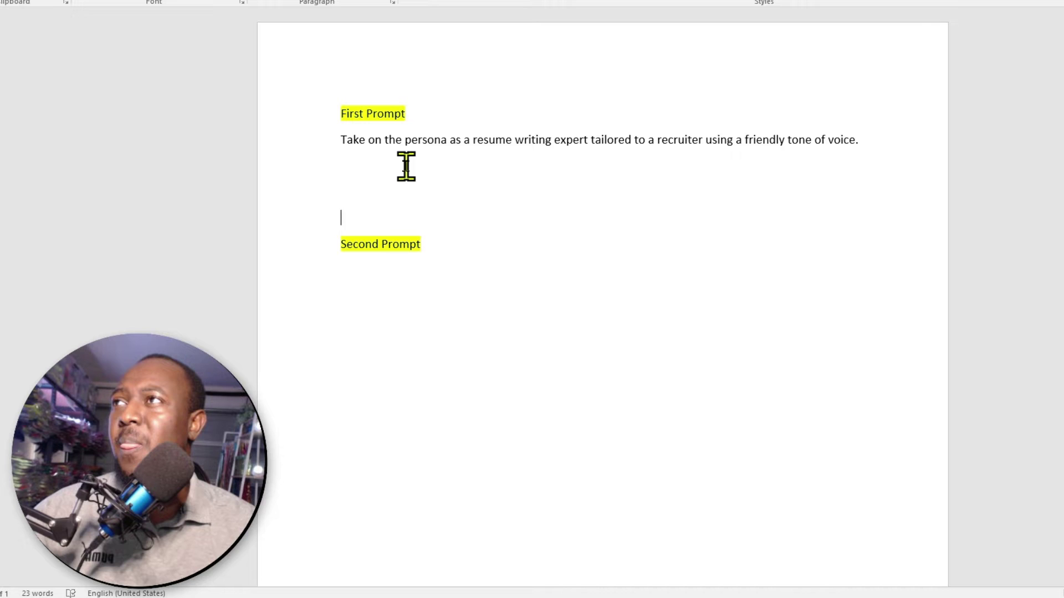
text(I am applying for a Hairdresser position Can you help me create my resume that is targeted to the hairdressing industry and highlight my relevant skills and experience that are listed in the dot points below?)
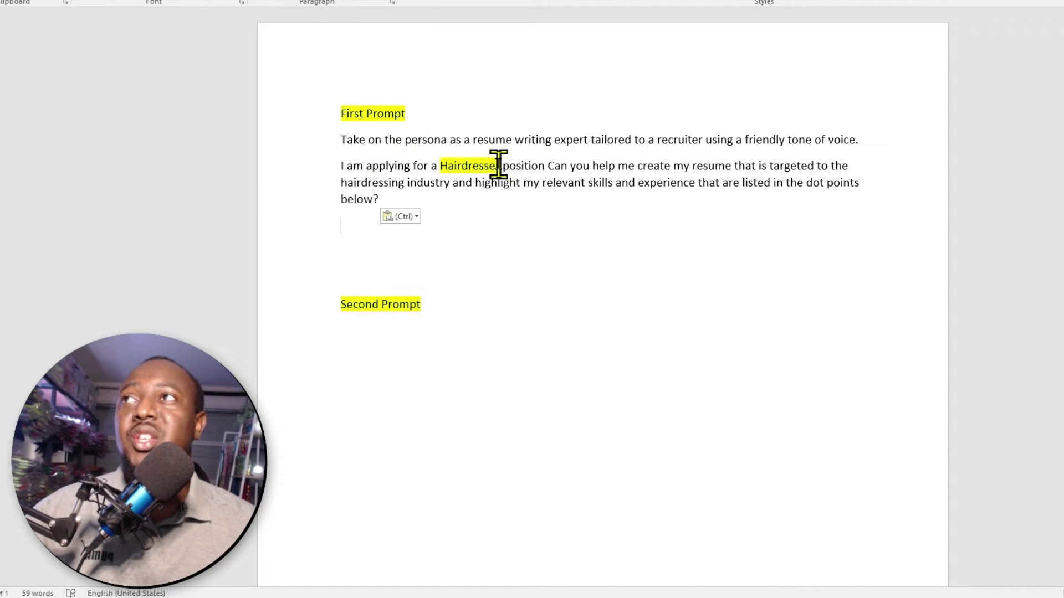
drag(498, 165, 442, 161)
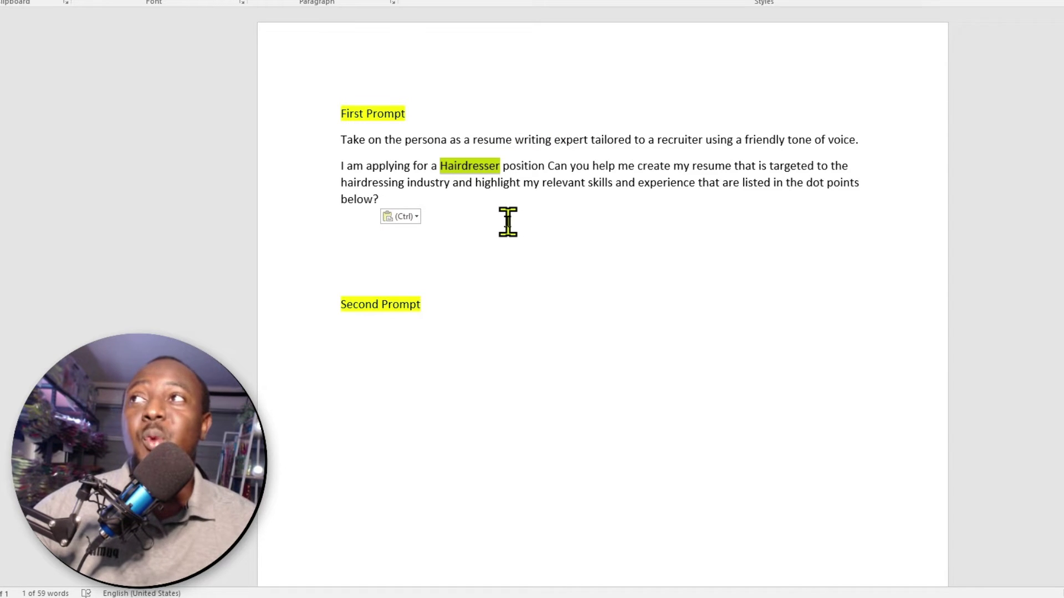
click(545, 221)
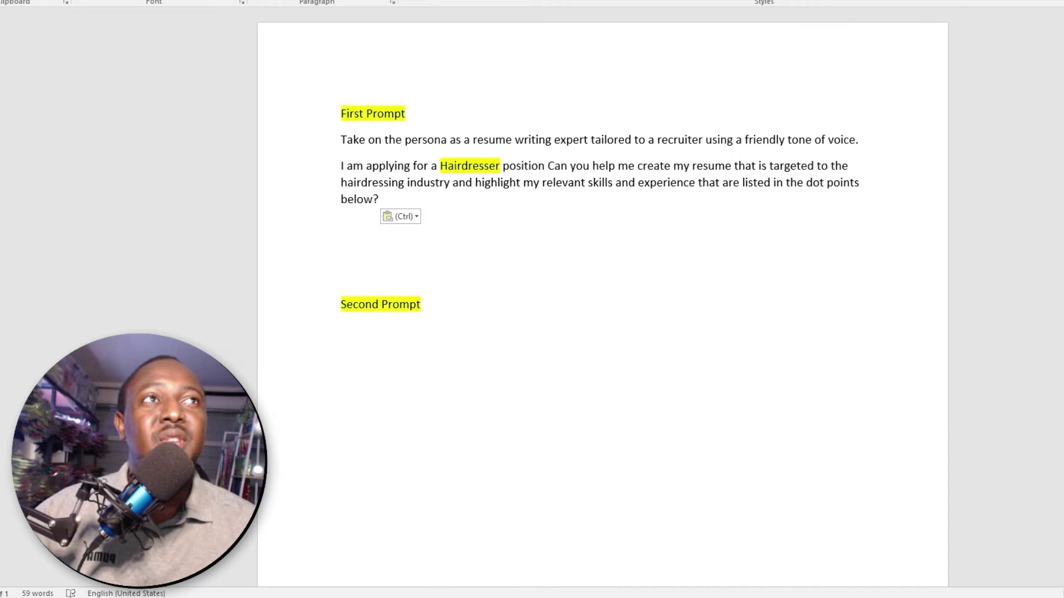
key(Escape)
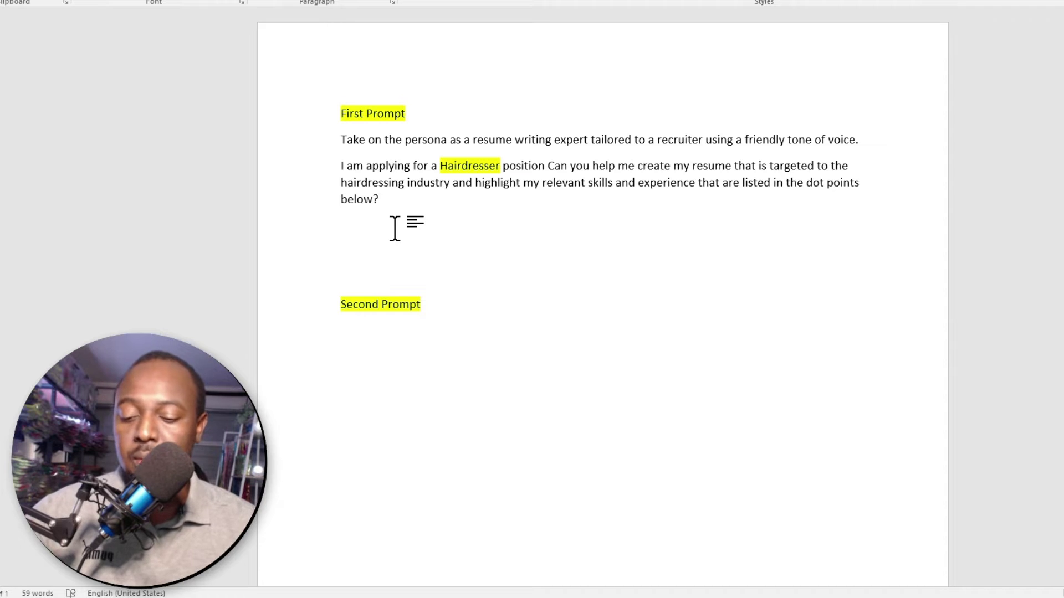
Paste the Hairdressing diploma and 6 years' salon experience bullets, removing the extra blank line.
text(Diploma in Hairdressing at Accra Polytechnic in Ghana Highly skilled Hairdresser with 6 Years’ experience in Ghana running my own salon.)
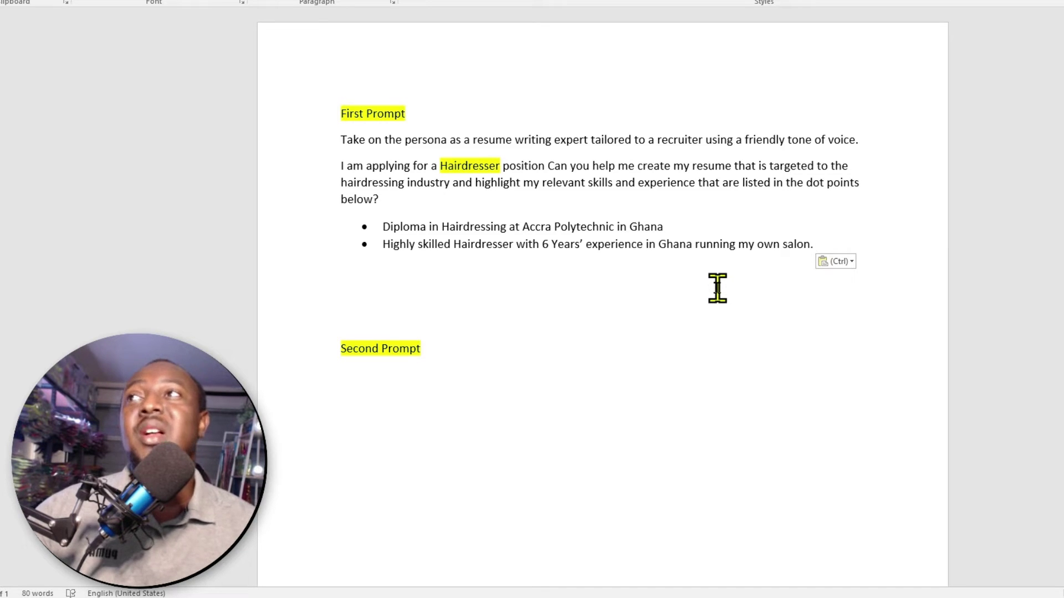
click(408, 296)
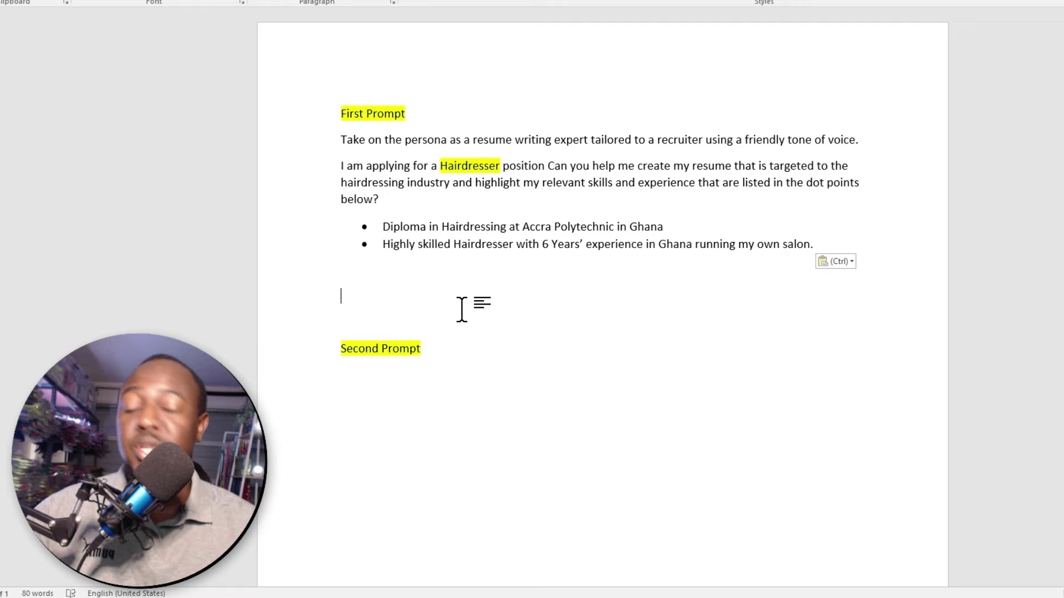
key(BackSpace)
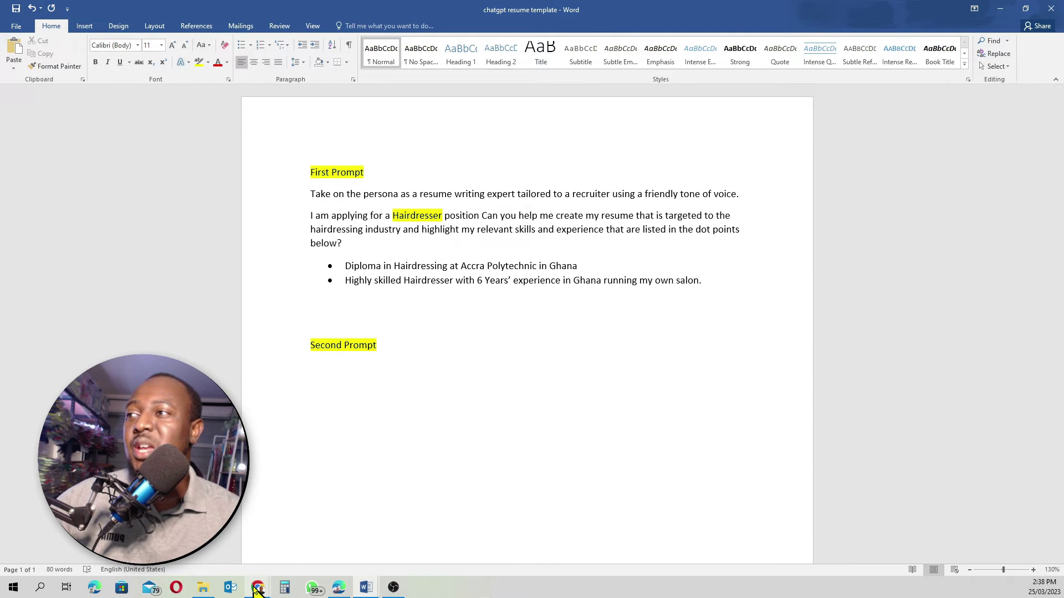
mouse_move(255, 590)
click(326, 551)
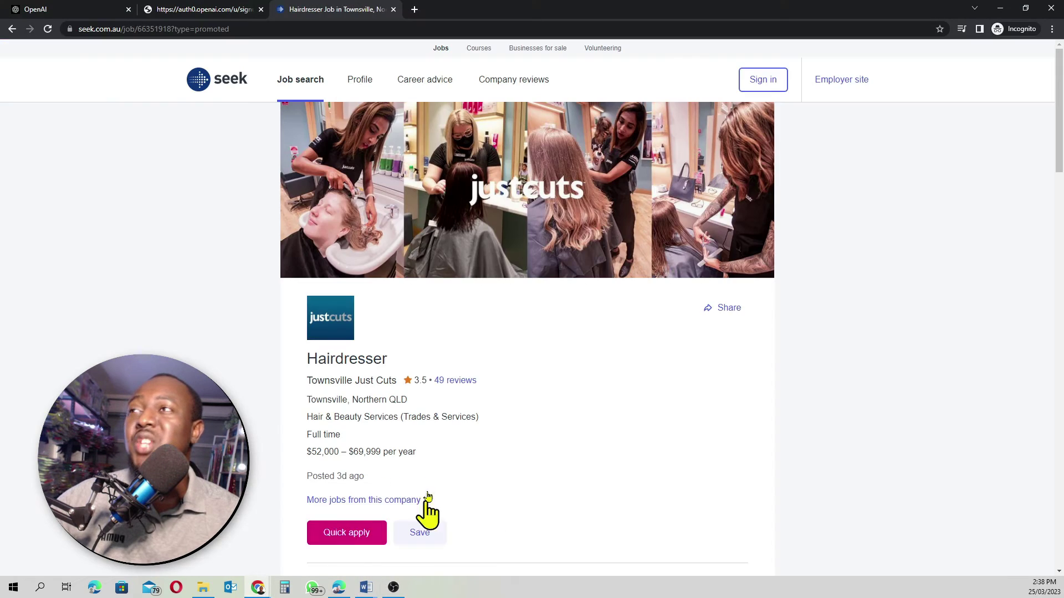
scroll(506, 463, down, 5)
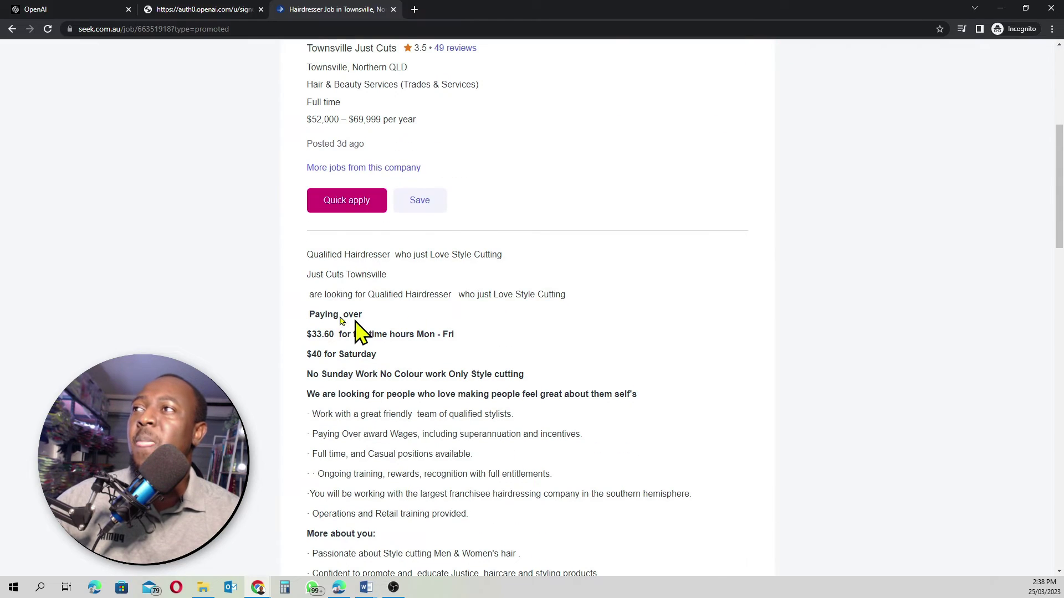
scroll(465, 372, down, 4)
scroll(465, 373, down, 3)
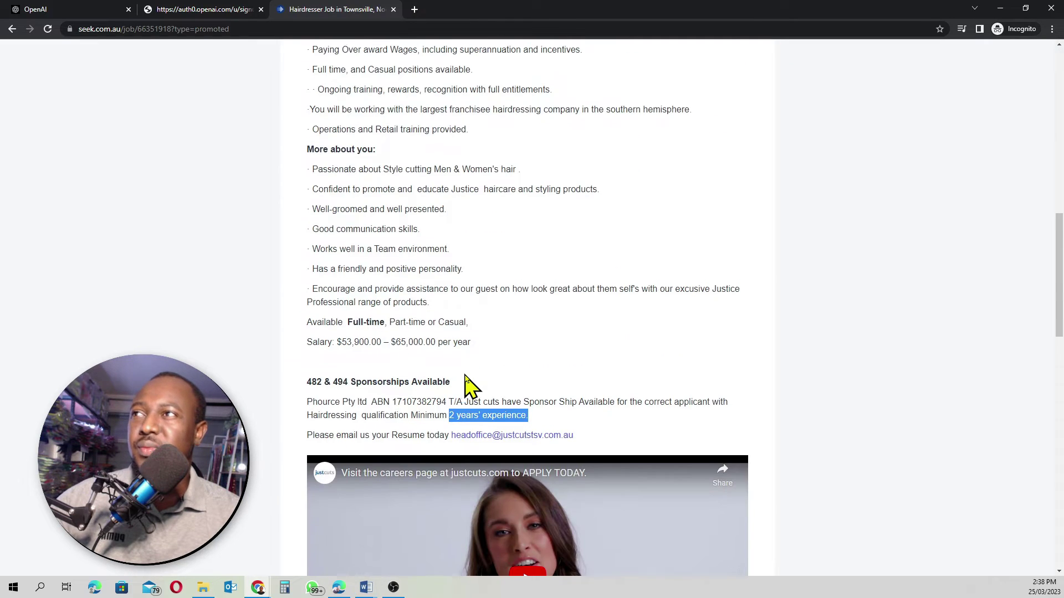
scroll(469, 386, up, 2)
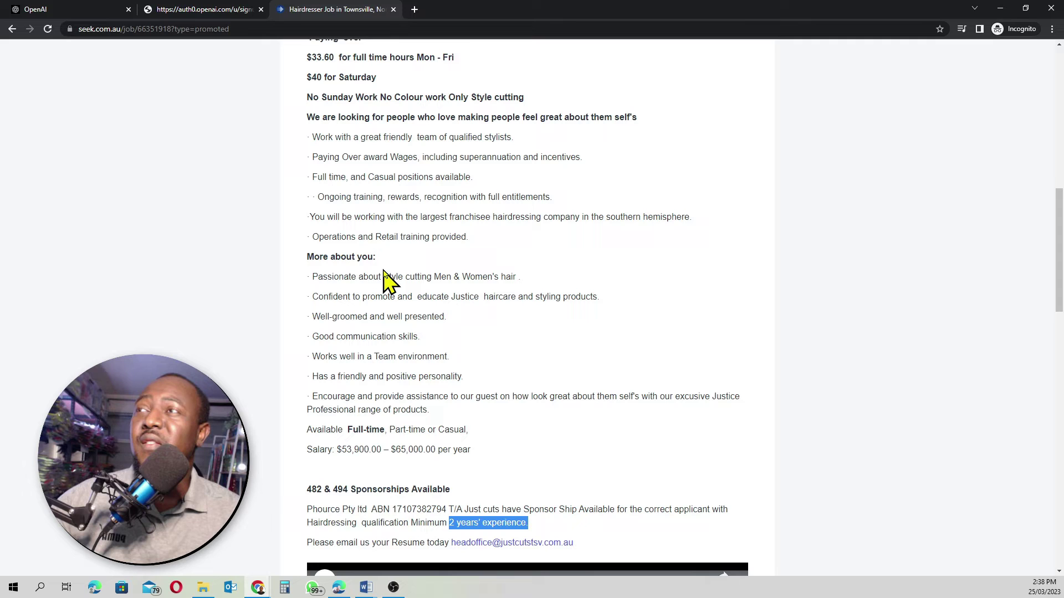
scroll(390, 288, up, 9)
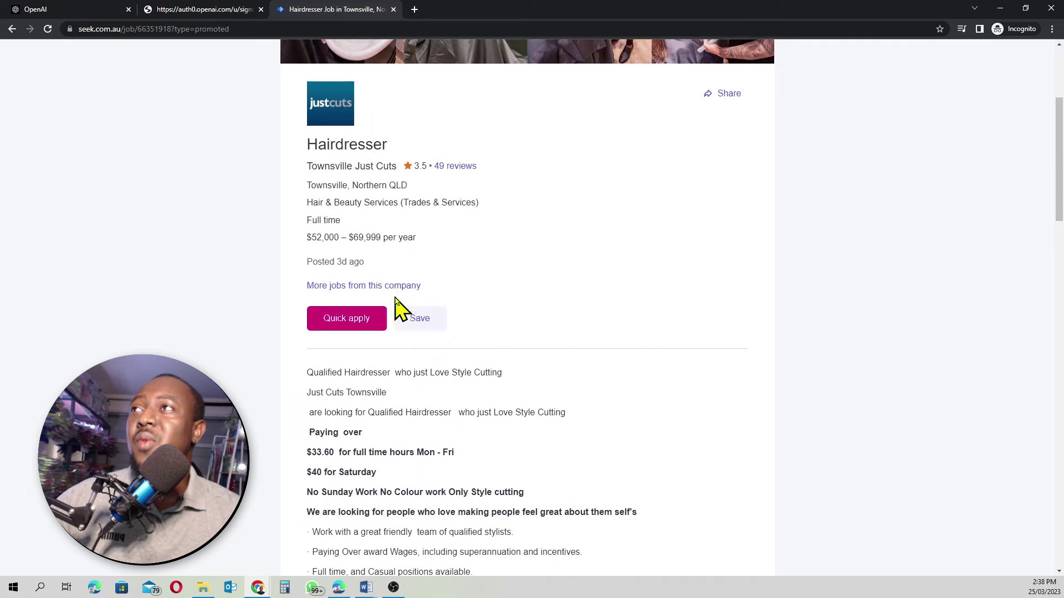
scroll(480, 413, down, 5)
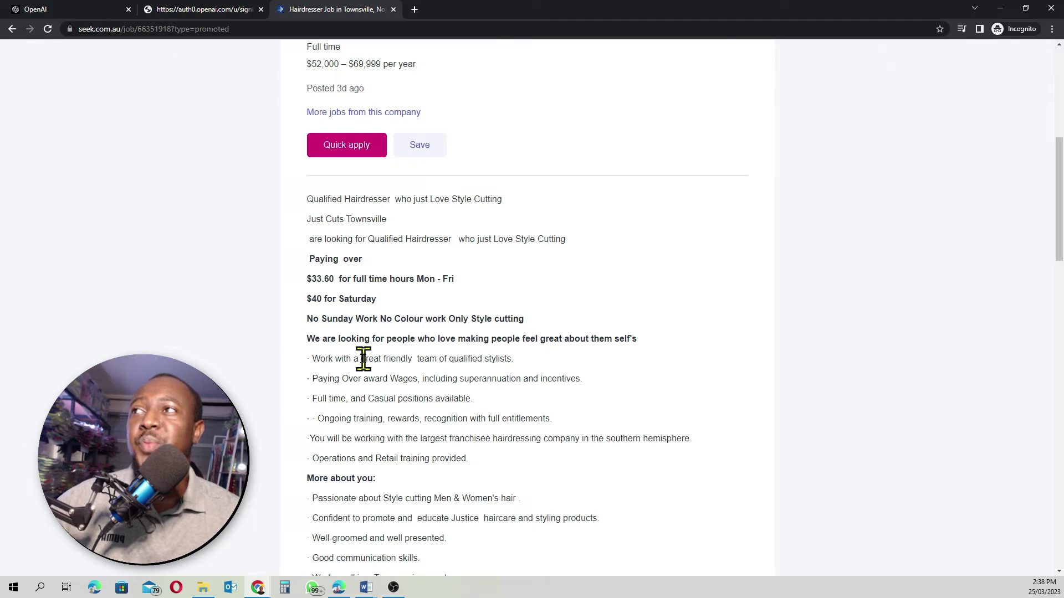
Paste 'Tailor the resume to the below information about the job,' as plain text, then add a new line.
key(alt+Tab)
right_click(311, 302)
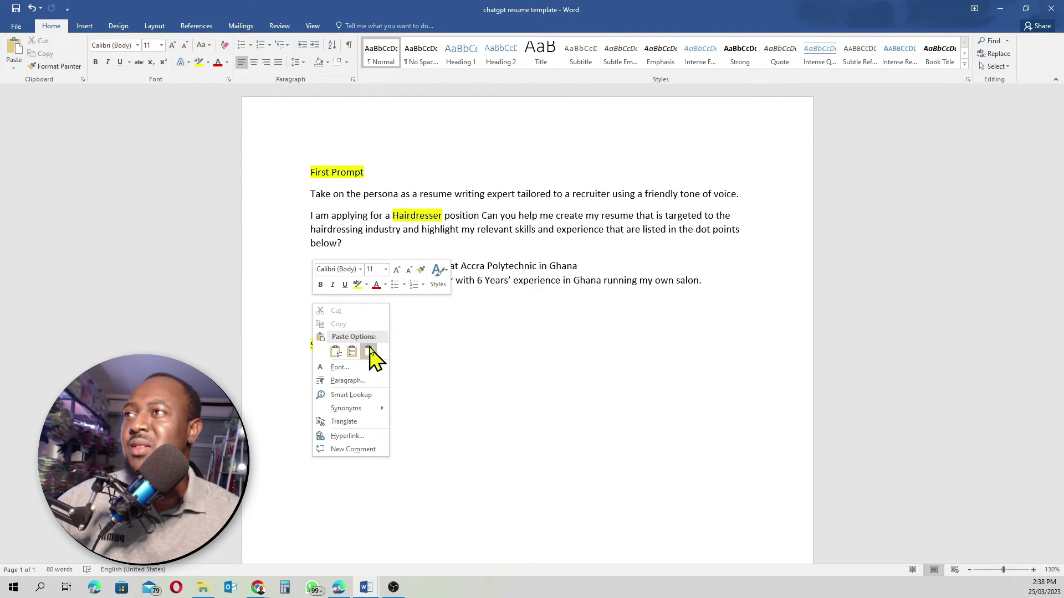
click(370, 352)
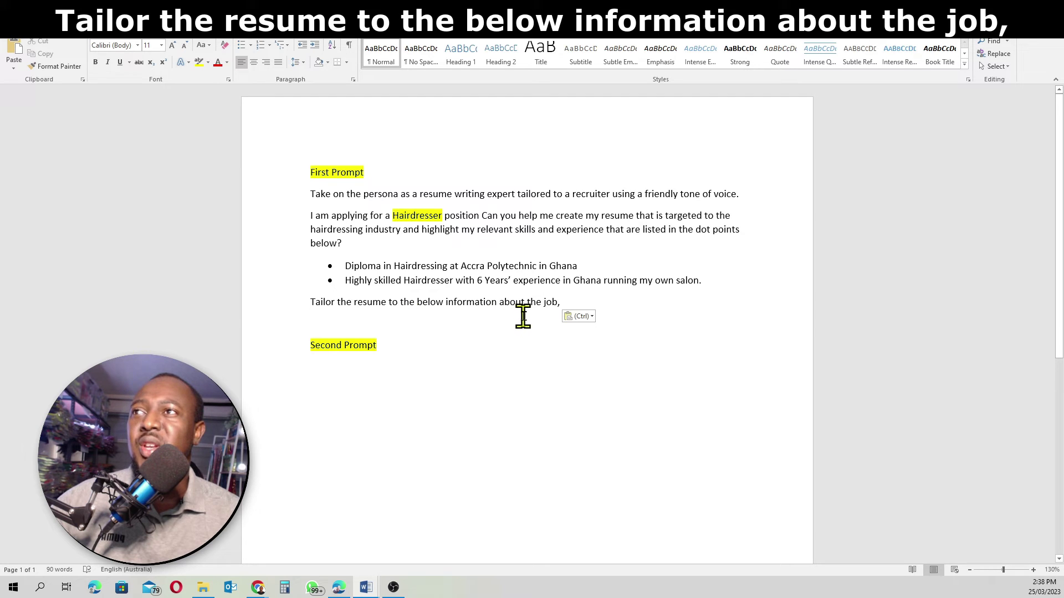
click(570, 305)
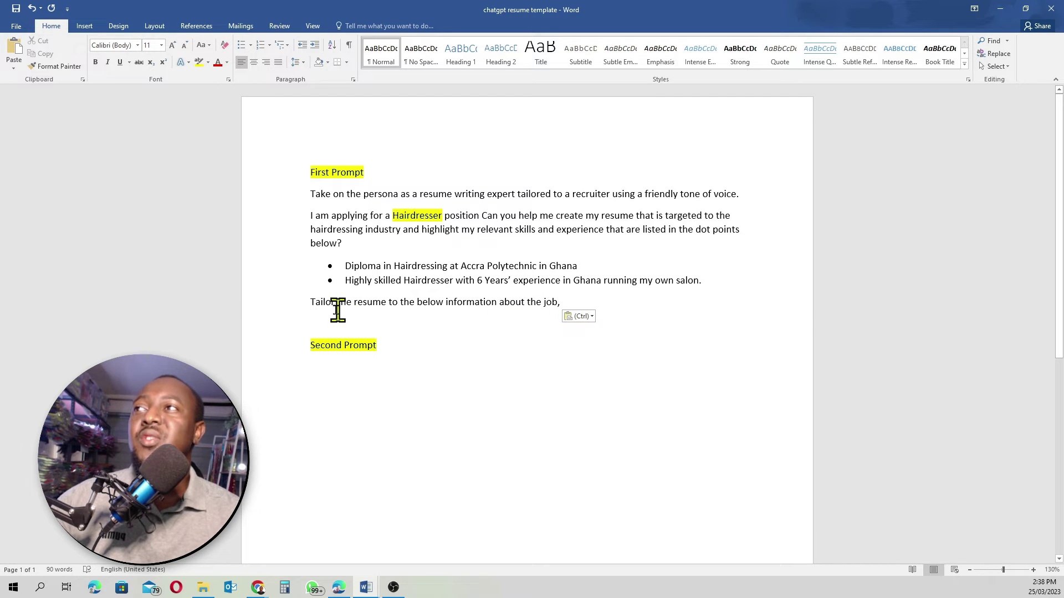
click(670, 321)
key(Return)
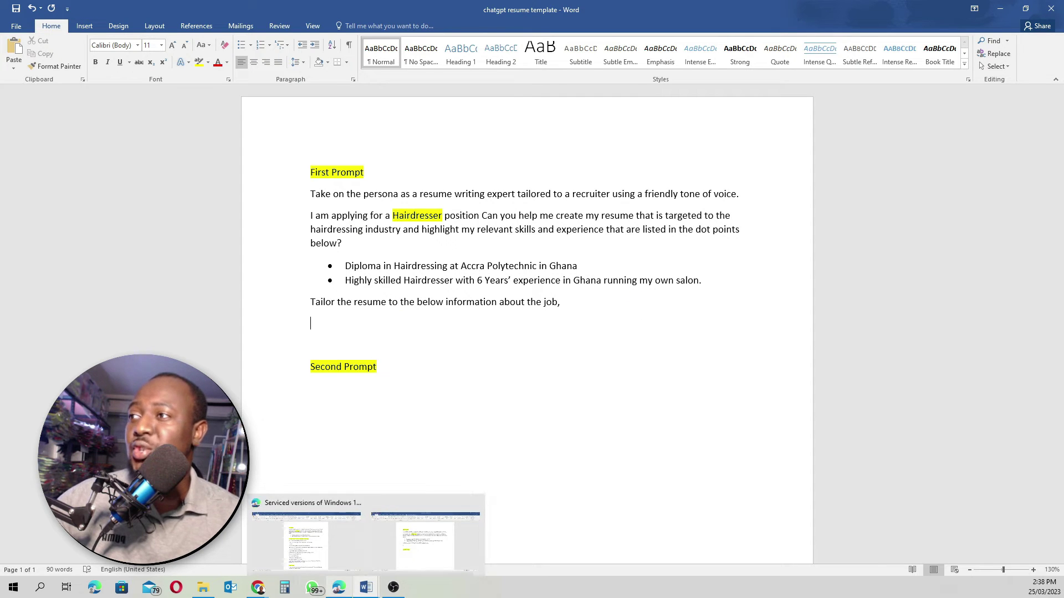
Copy the Seek job ad's requirements, from 'We are looking for people…' to the availability line.
mouse_move(258, 588)
click(312, 566)
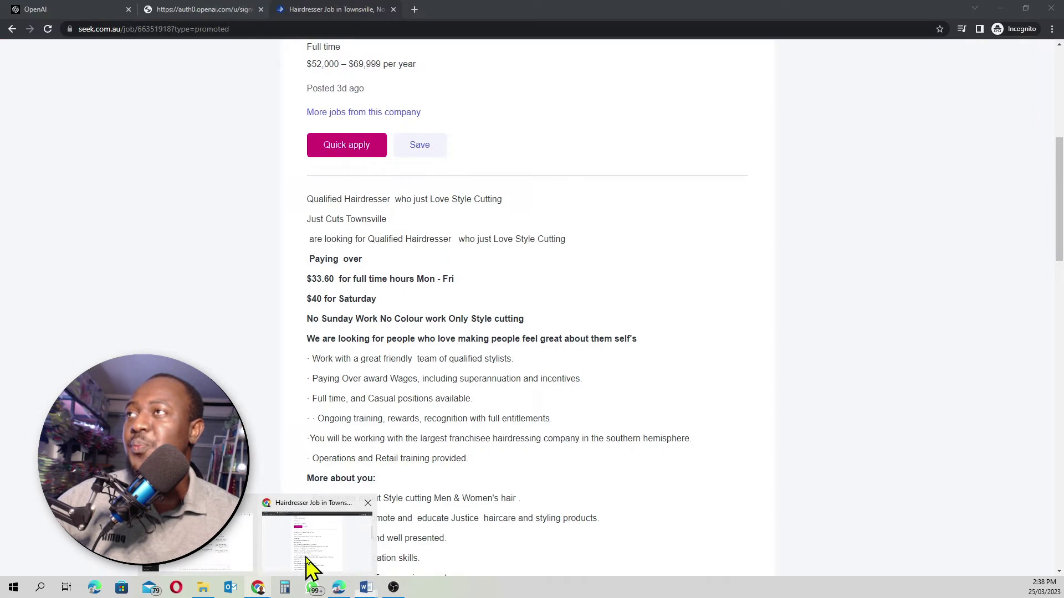
scroll(409, 360, down, 3)
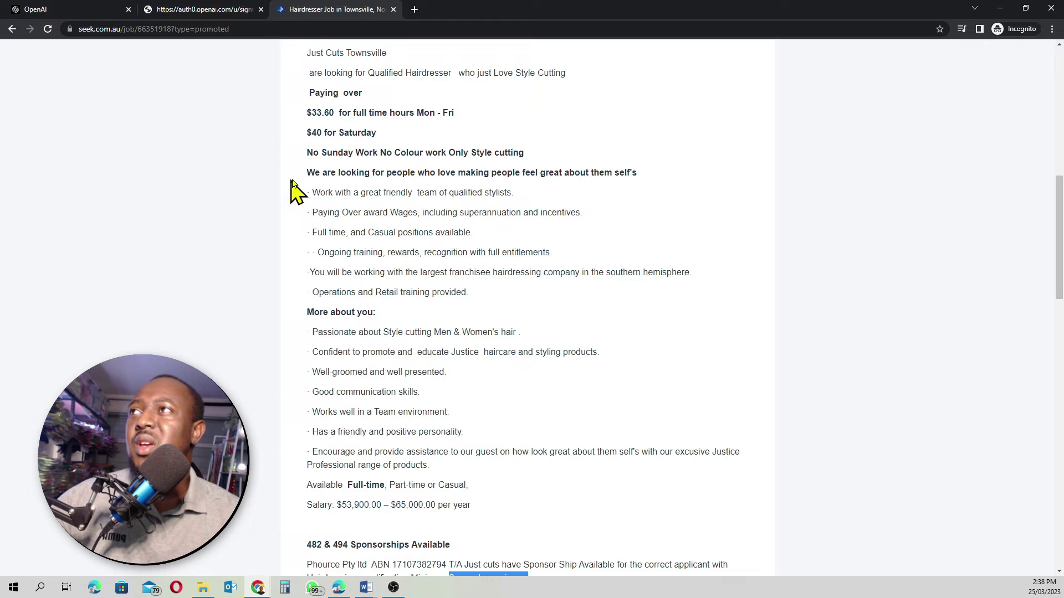
drag(307, 168, 480, 480)
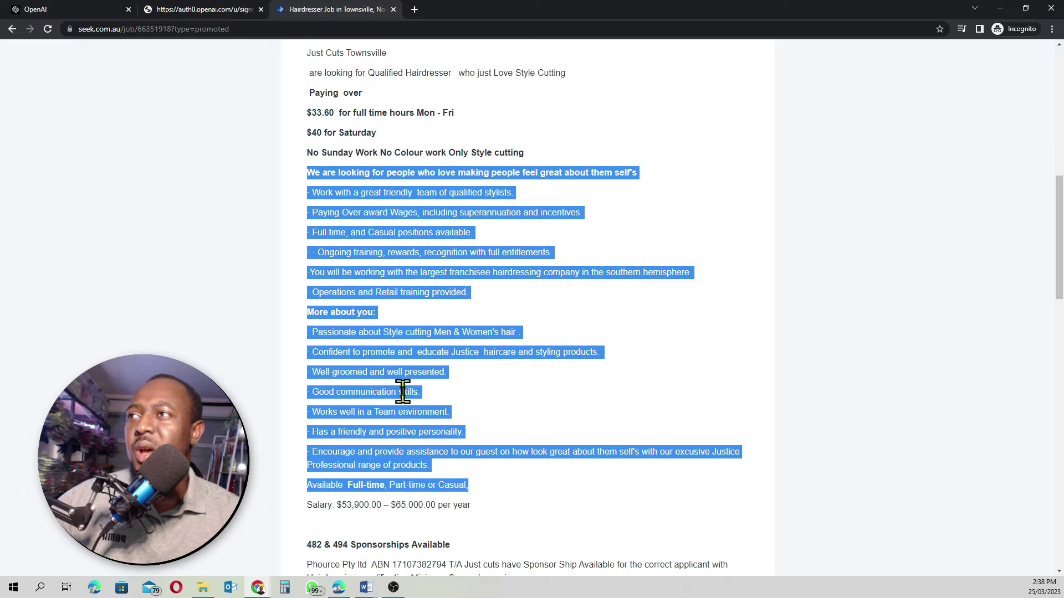
right_click(390, 332)
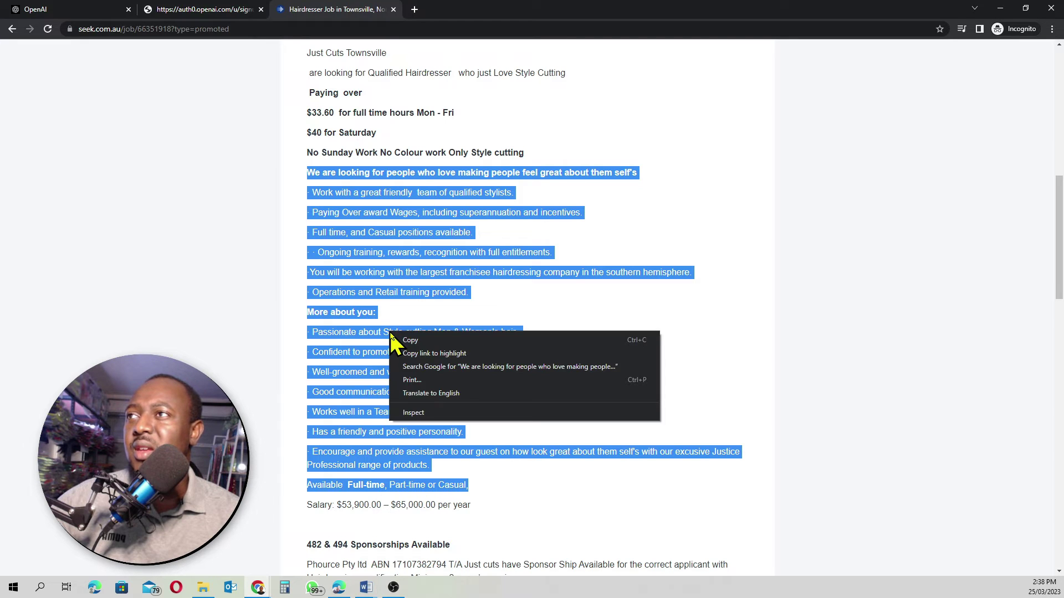
click(424, 337)
mouse_move(360, 582)
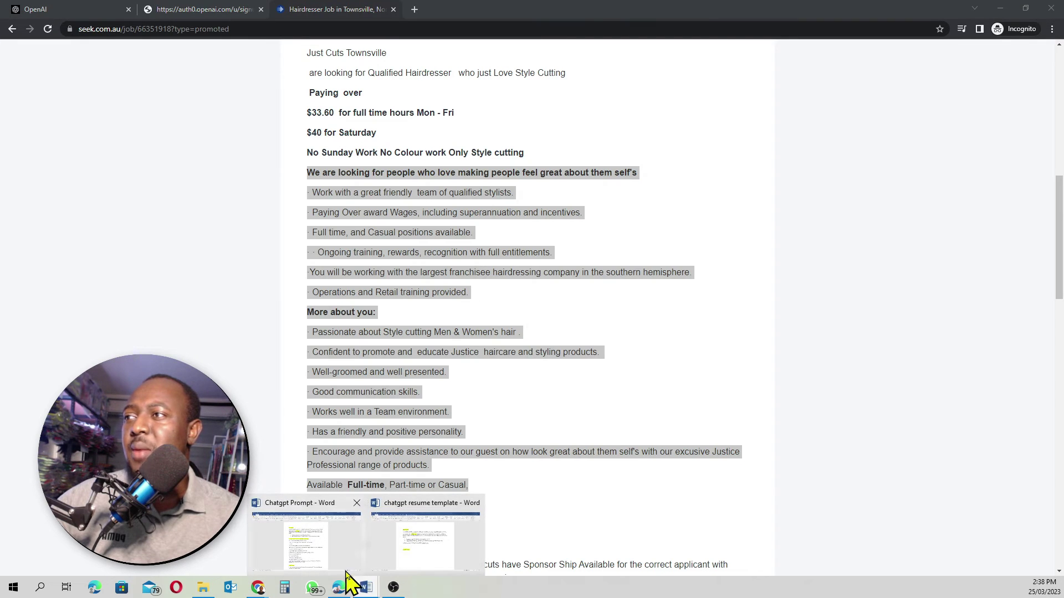
click(429, 554)
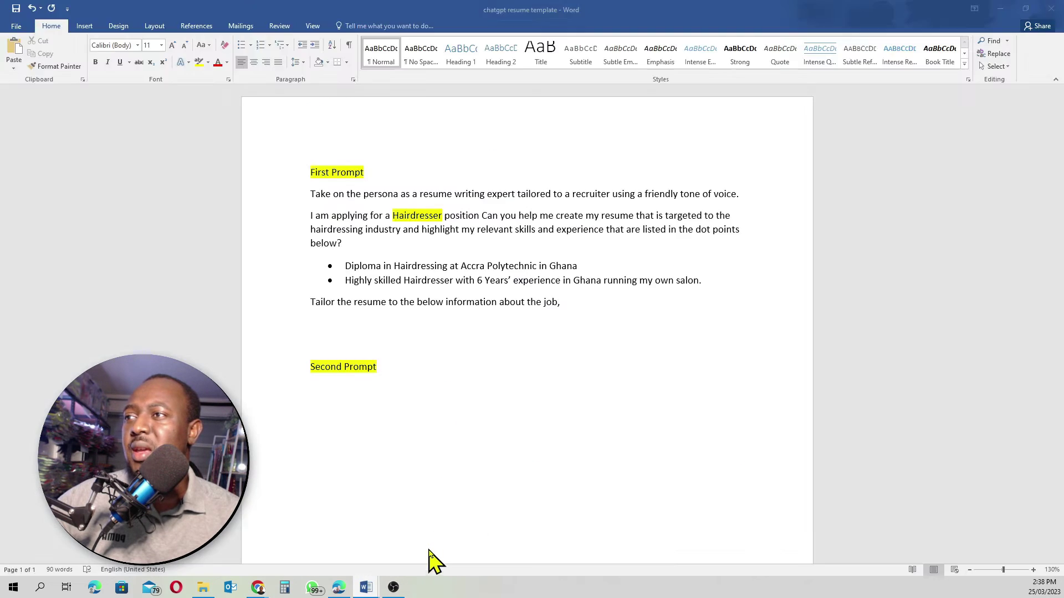
Paste the job requirements as plain text below the tailoring sentence and delete the blank lines between them.
right_click(311, 323)
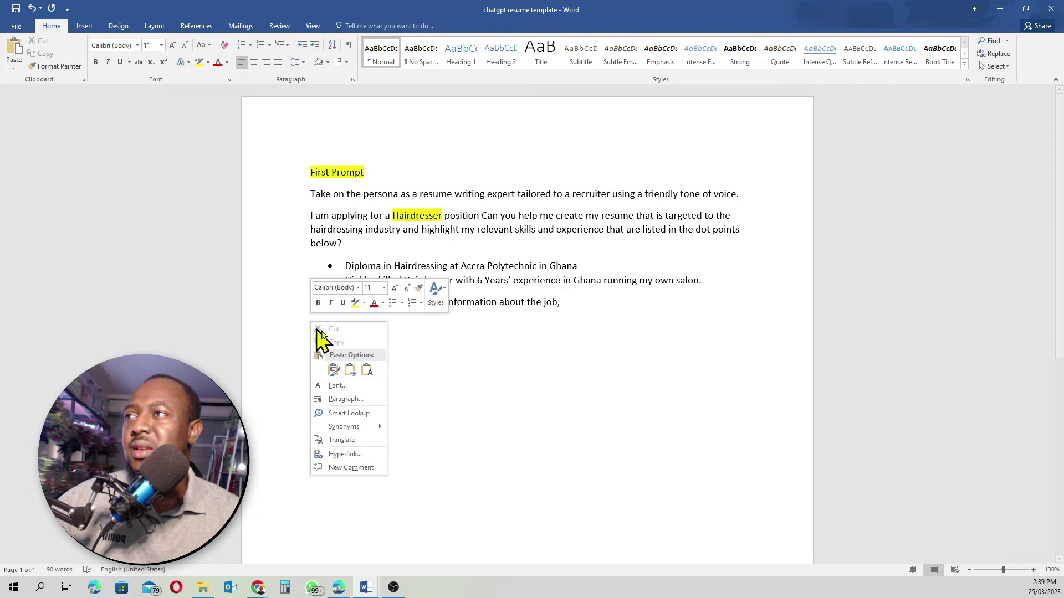
click(369, 371)
scroll(426, 289, up, 10)
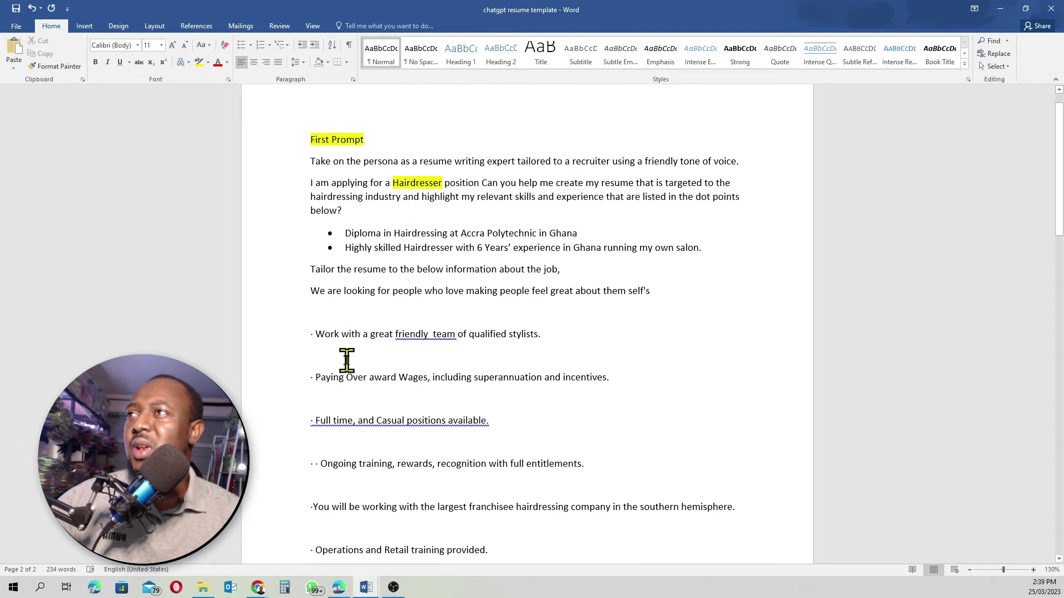
key(Delete)
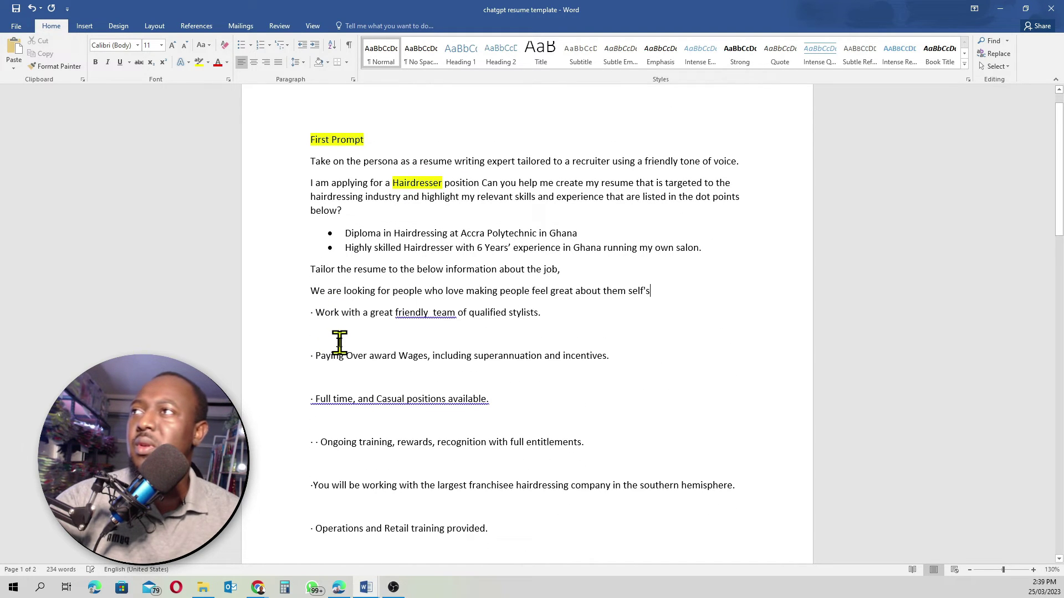
key(Down)
key(BackSpace)
click(332, 361)
key(Delete)
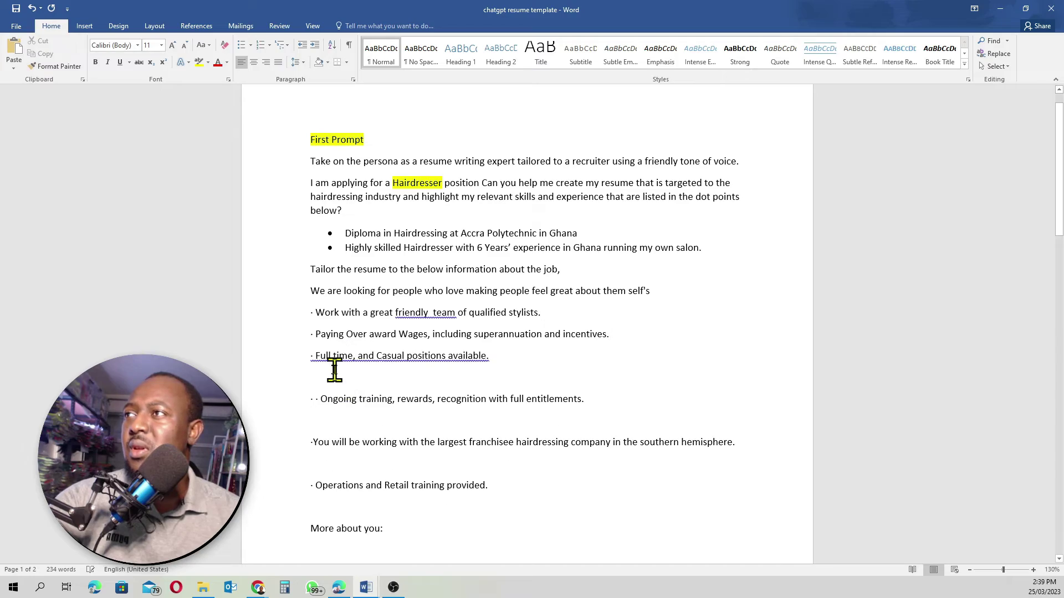
click(333, 367)
key(BackSpace)
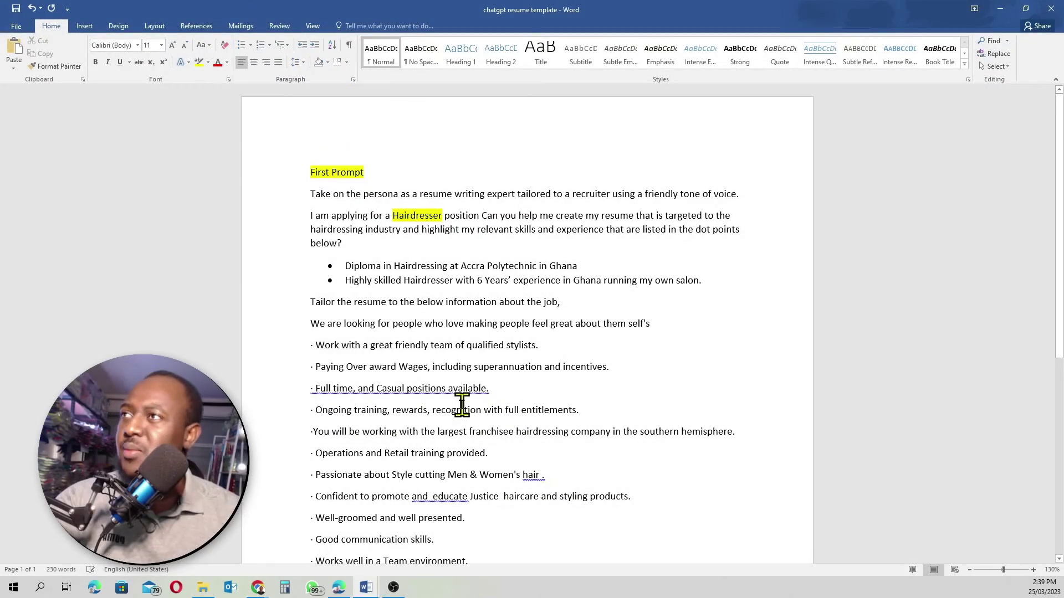
Highlight the whole tailoring sentence in yellow.
triple_click(366, 303)
click(198, 62)
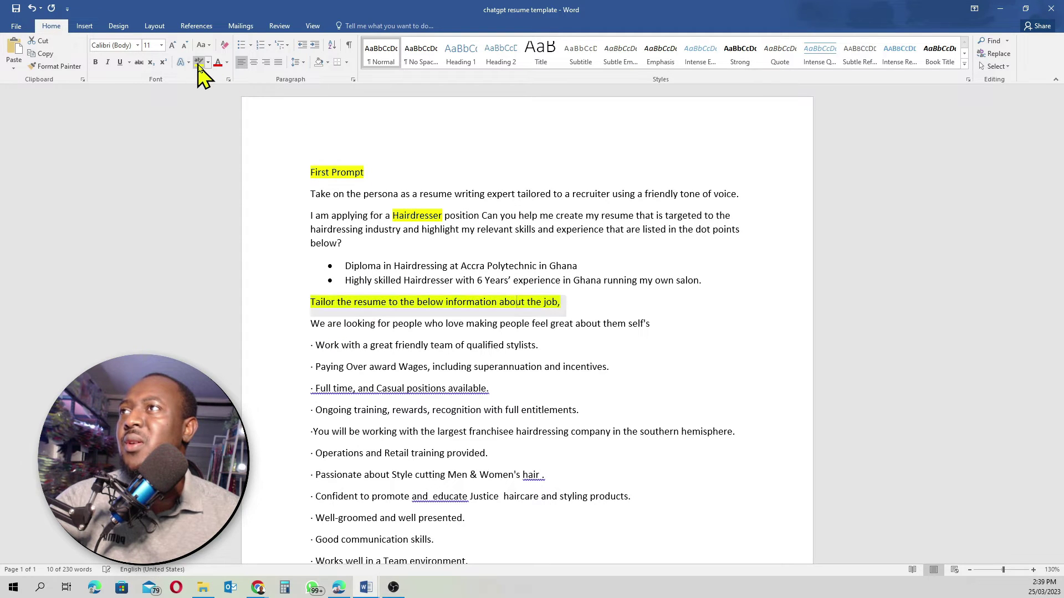
click(723, 345)
click(648, 308)
scroll(648, 310, down, 2)
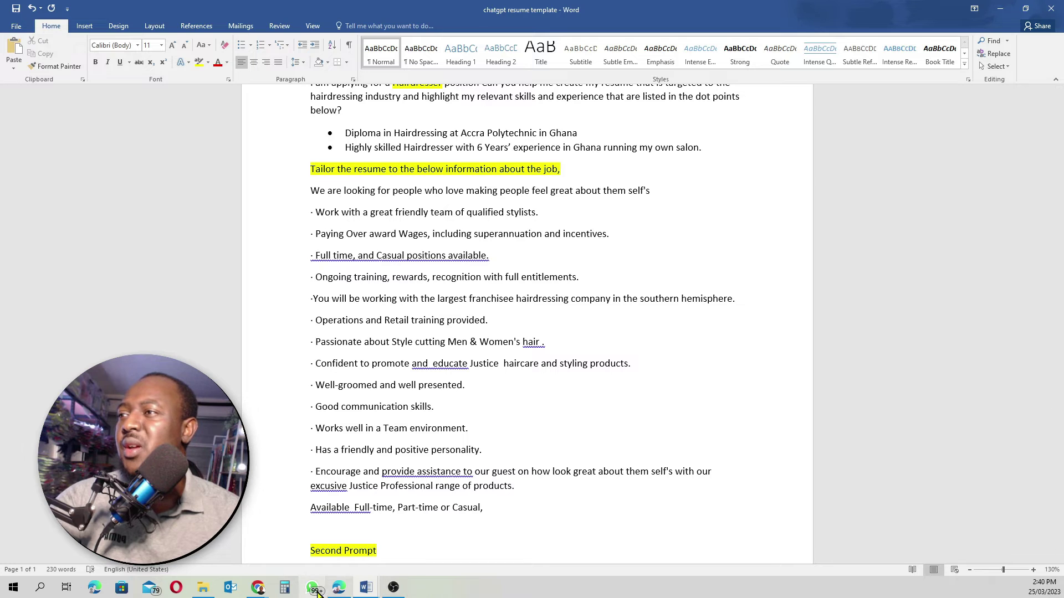
Return to the Seek Hairdresser job ad and scroll over its selected requirements.
mouse_move(258, 592)
click(307, 562)
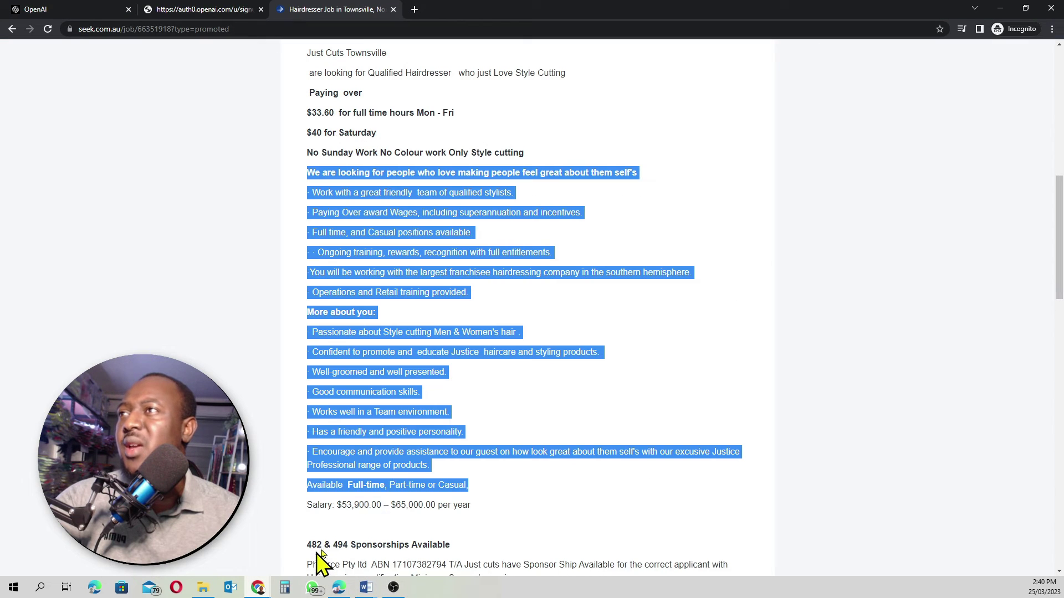
scroll(377, 233, up, 4)
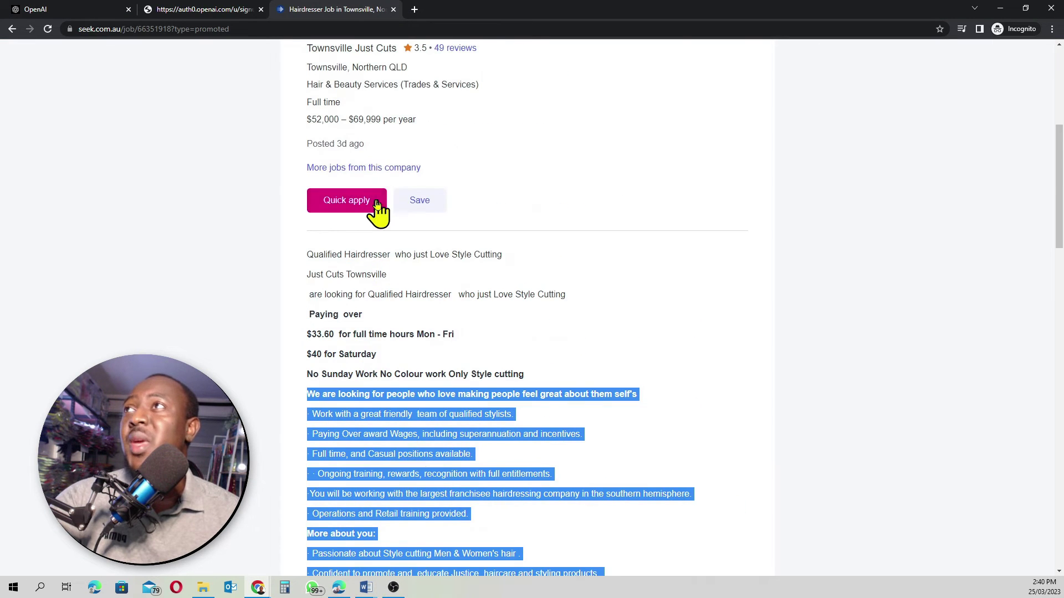
scroll(416, 443, down, 4)
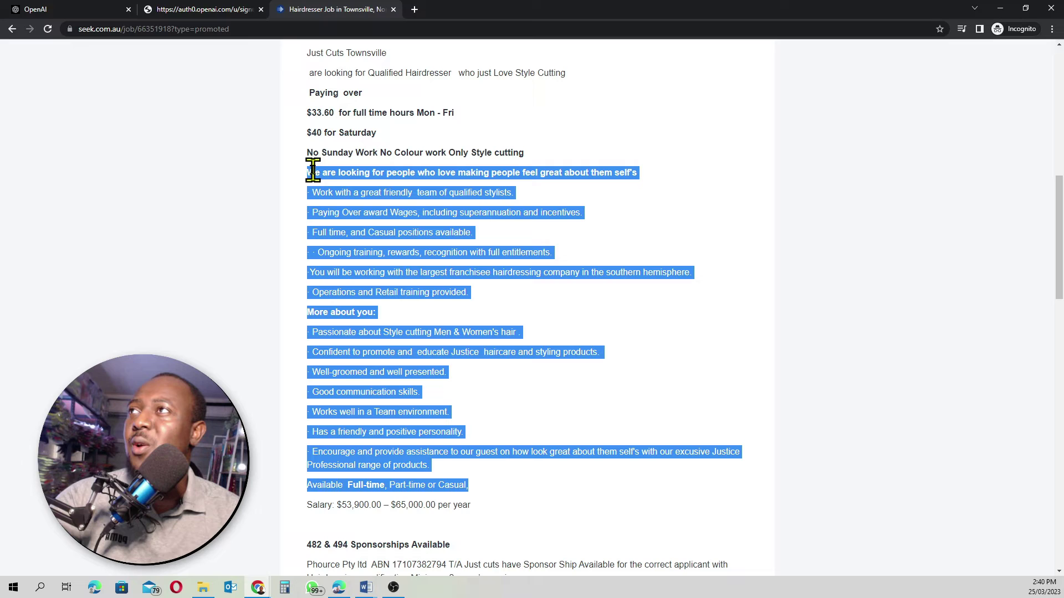
scroll(478, 476, down, 4)
scroll(483, 475, up, 4)
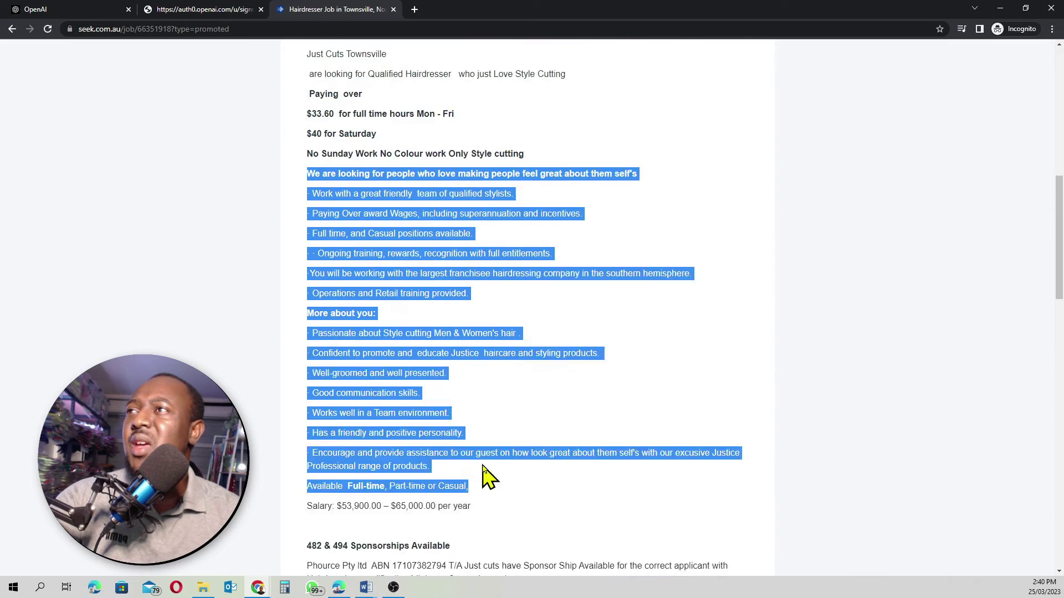
Back in the resume template, look over the two opening prompt paragraphs.
key(alt+Tab)
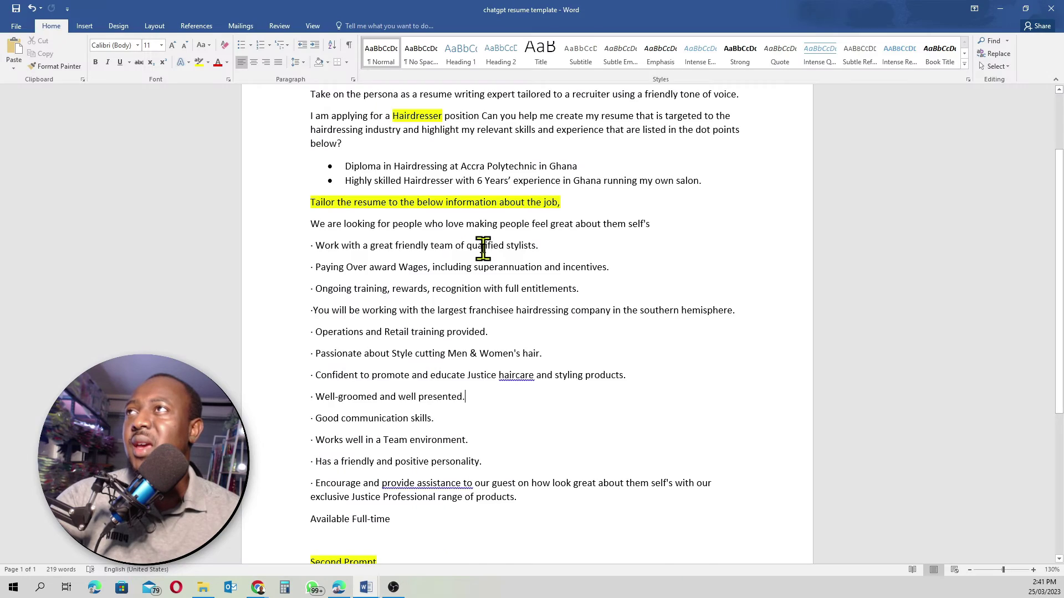
scroll(480, 243, up, 1)
scroll(480, 244, down, 1)
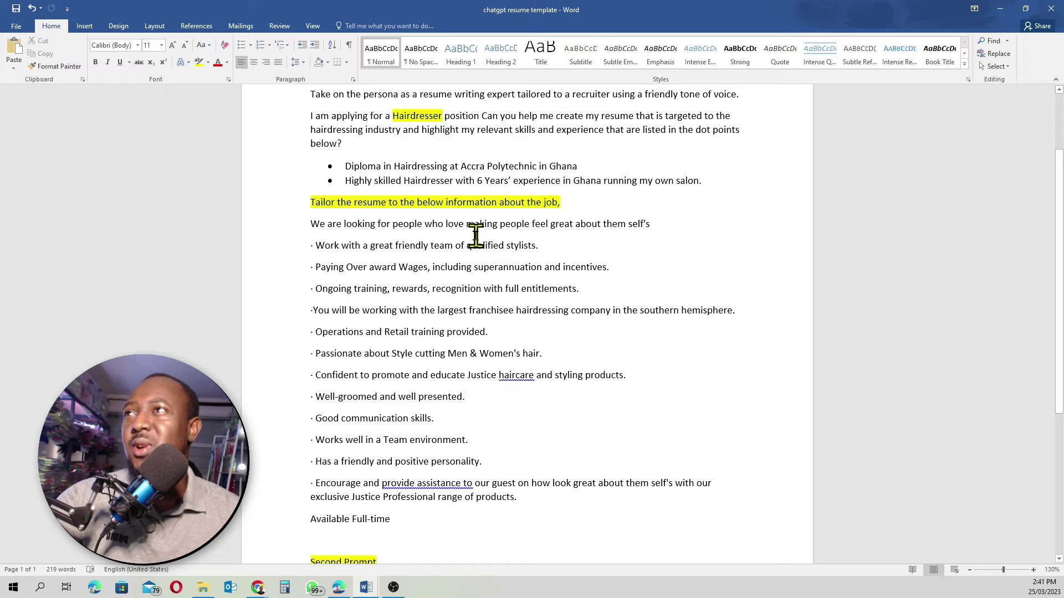
scroll(471, 232, up, 2)
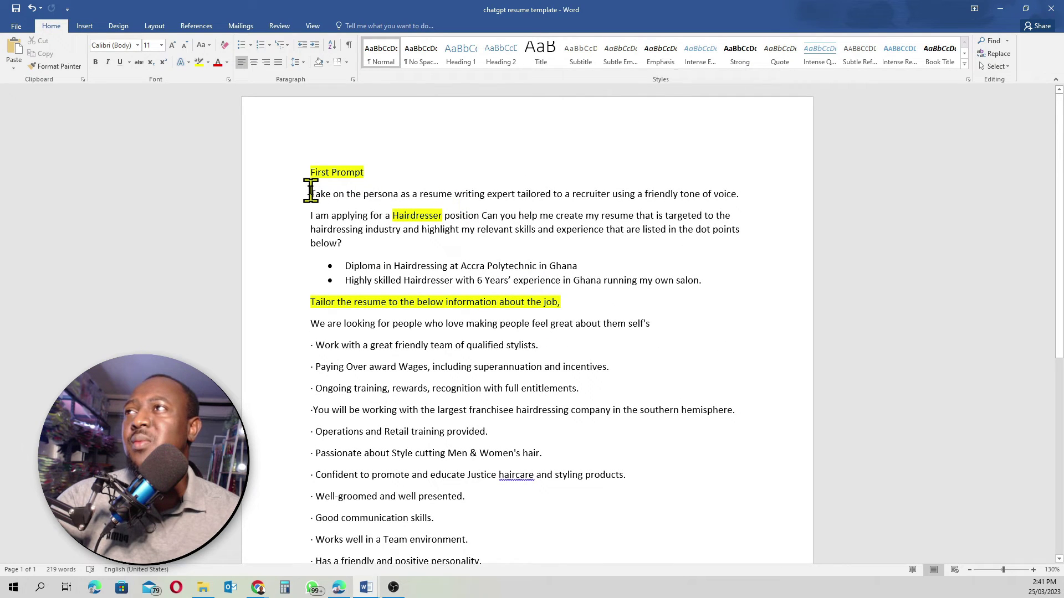
drag(310, 194, 345, 238)
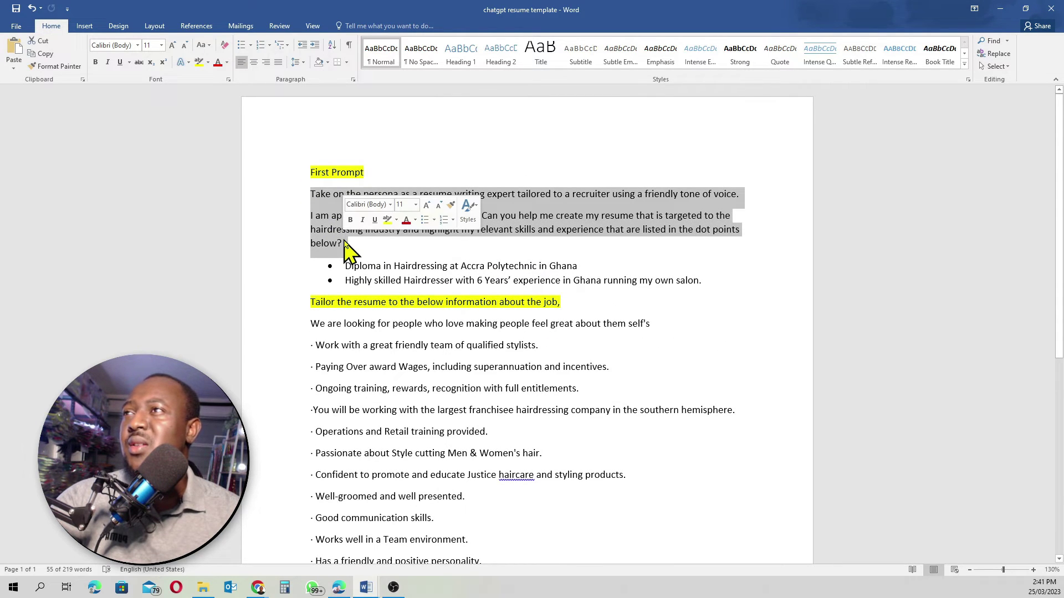
click(714, 279)
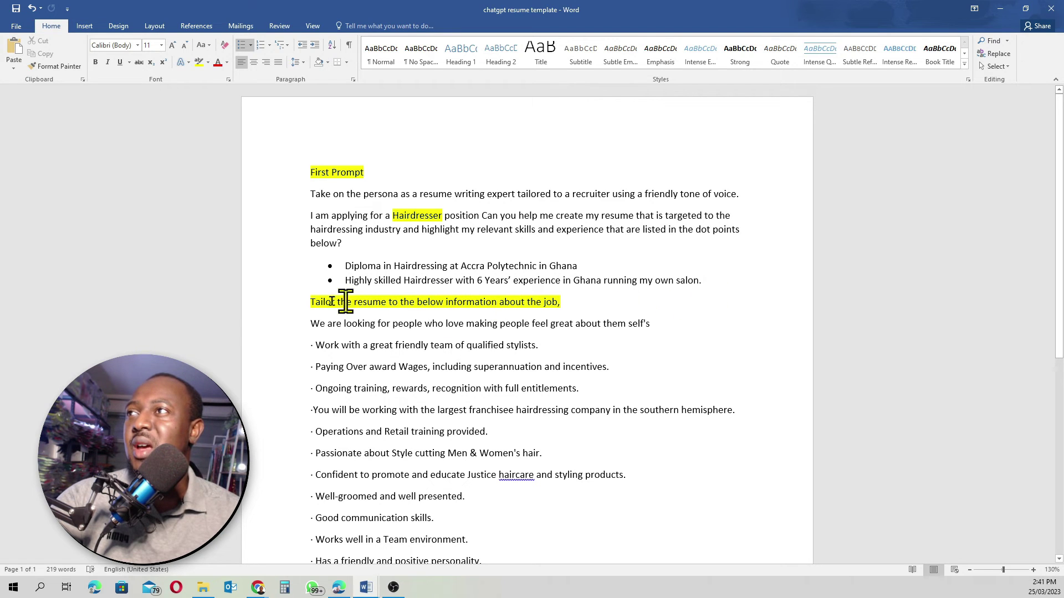
Copy the First Prompt from 'Take on the persona' through the job details, then minimize Word.
scroll(321, 319, down, 3)
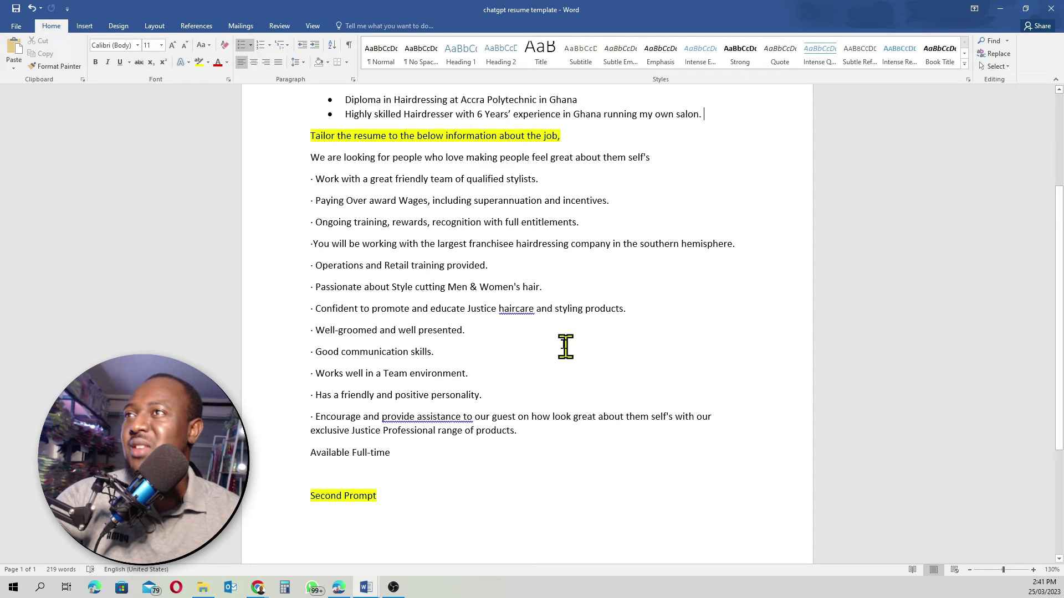
scroll(479, 342, down, 3)
scroll(480, 341, up, 5)
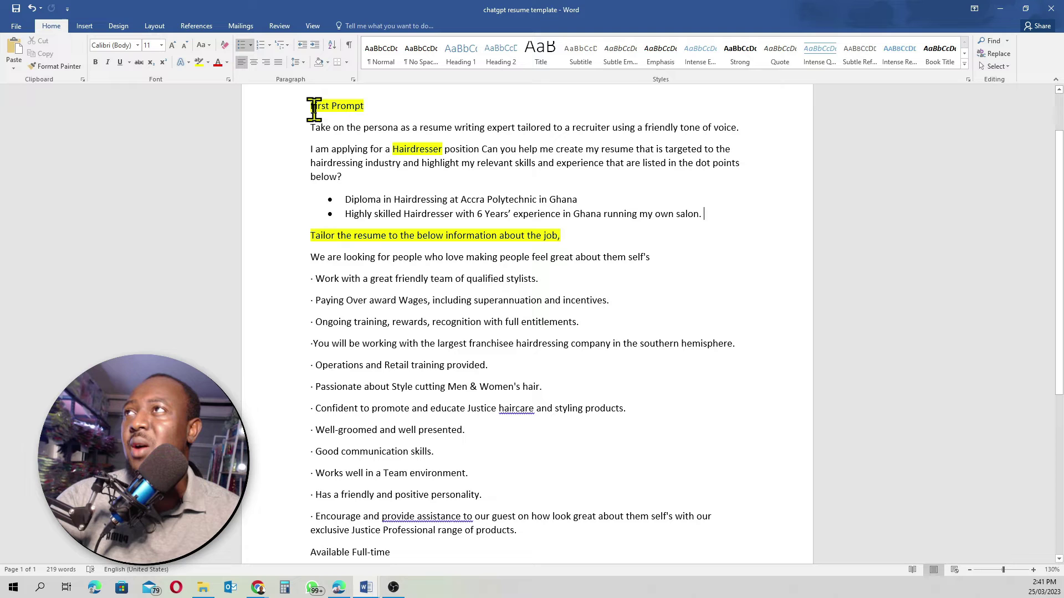
drag(310, 107, 375, 147)
click(373, 147)
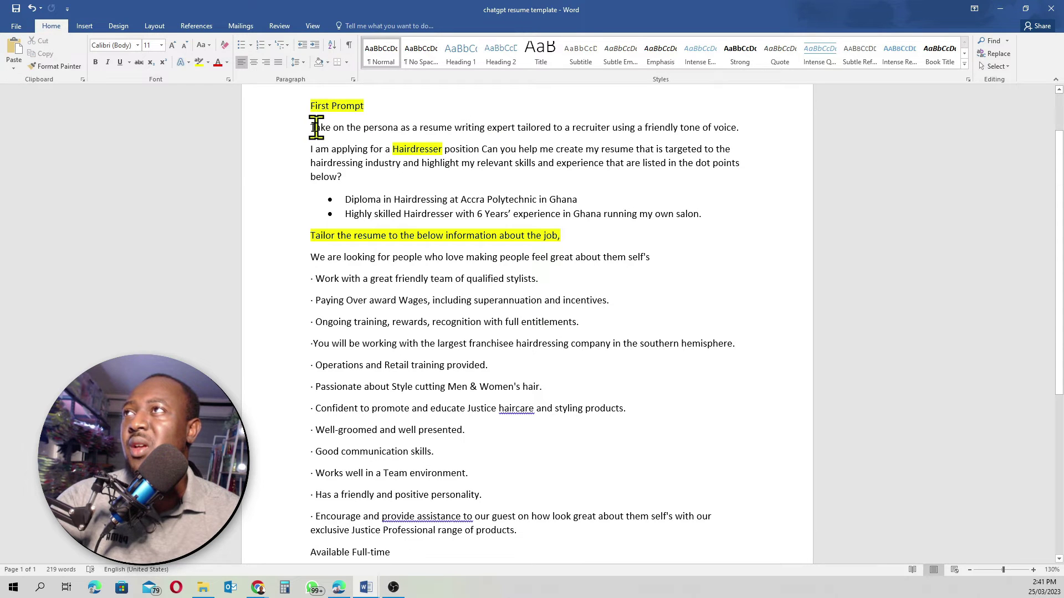
drag(308, 127, 621, 518)
scroll(621, 518, up, 1)
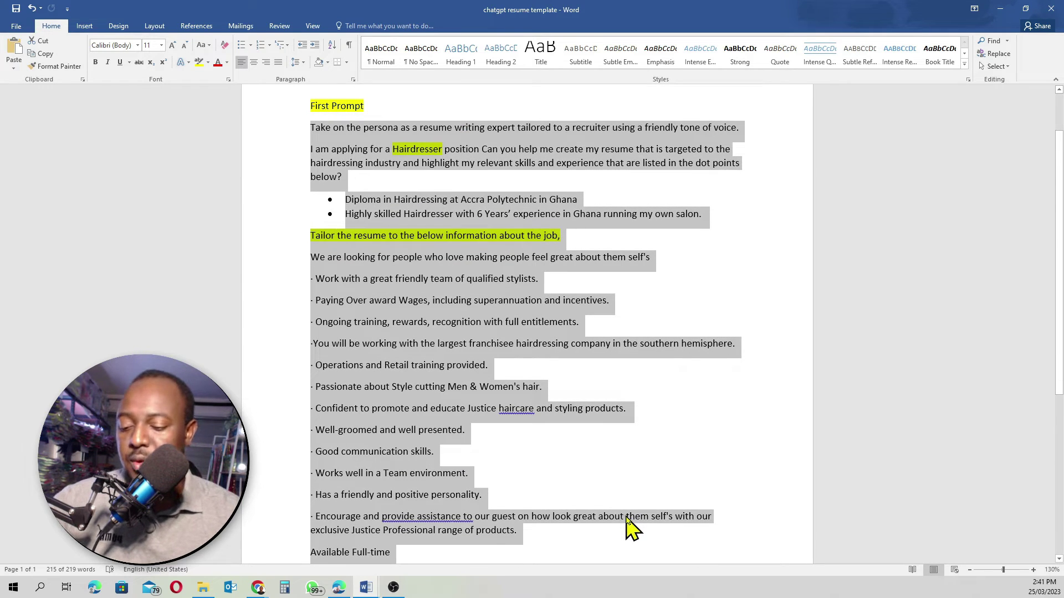
click(999, 9)
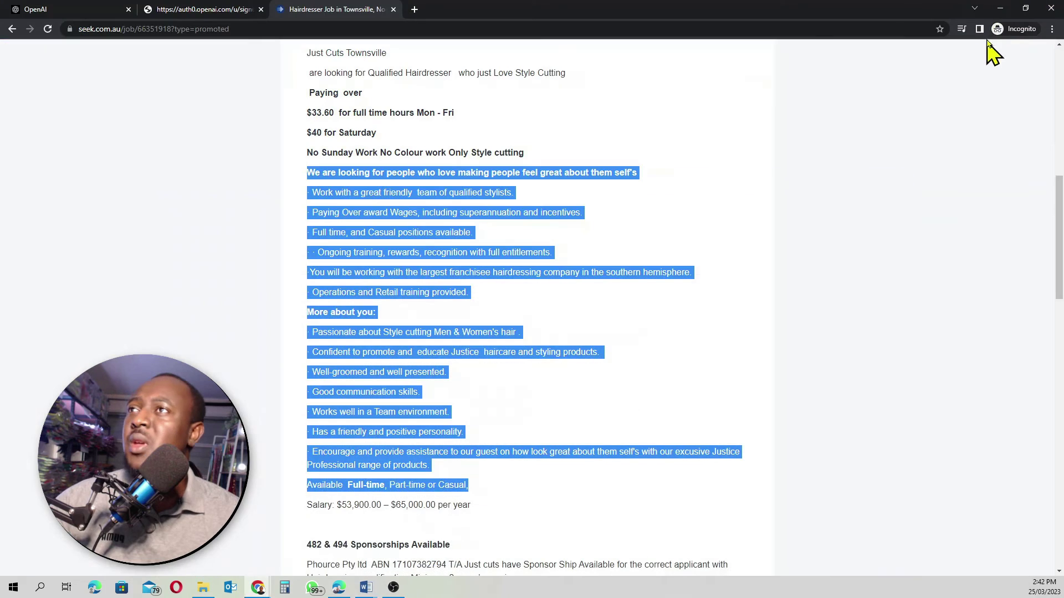
Paste the First Prompt with the job details into ChatGPT, send it, and read the recruiter letter.
click(256, 581)
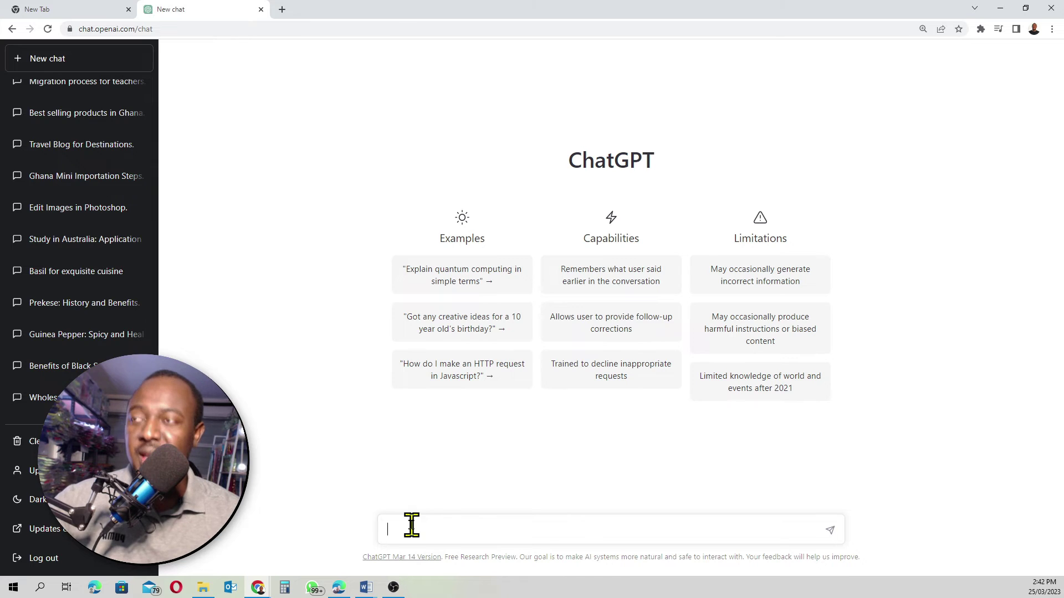
key(ctrl+v)
key(BackSpace)
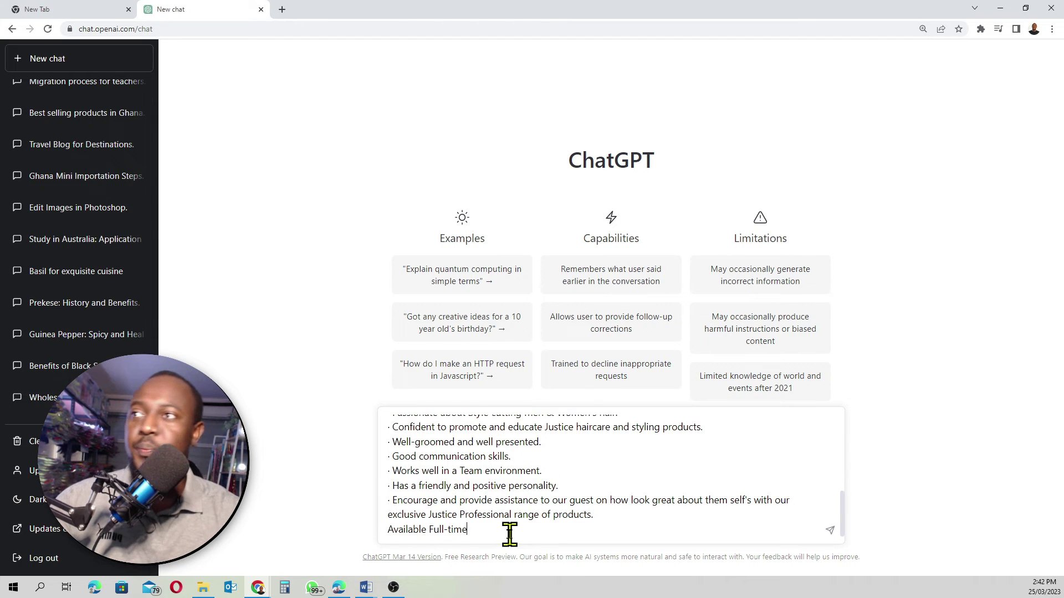
scroll(515, 490, up, 10)
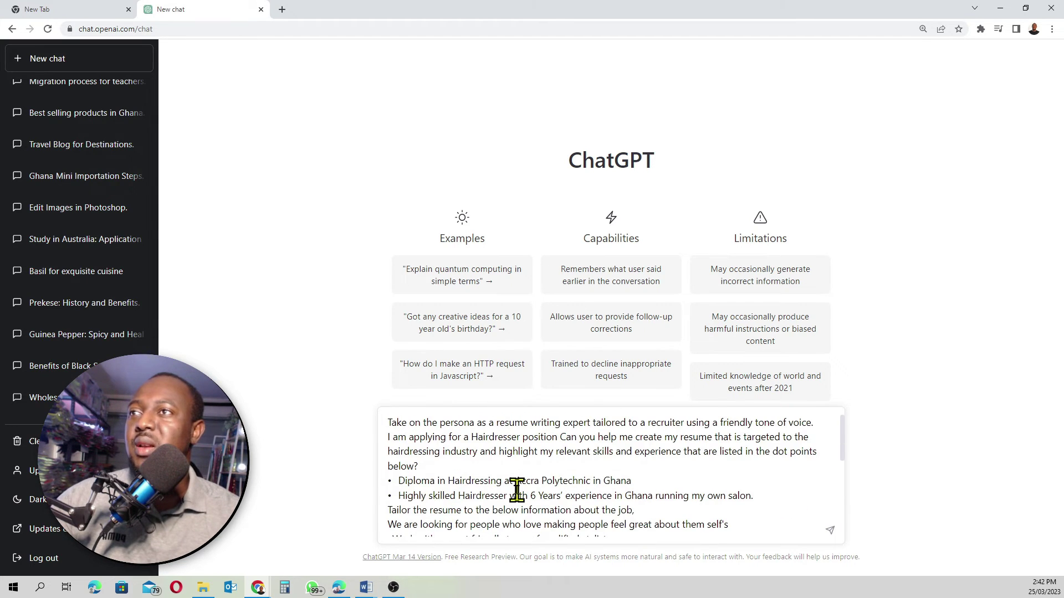
scroll(516, 489, down, 10)
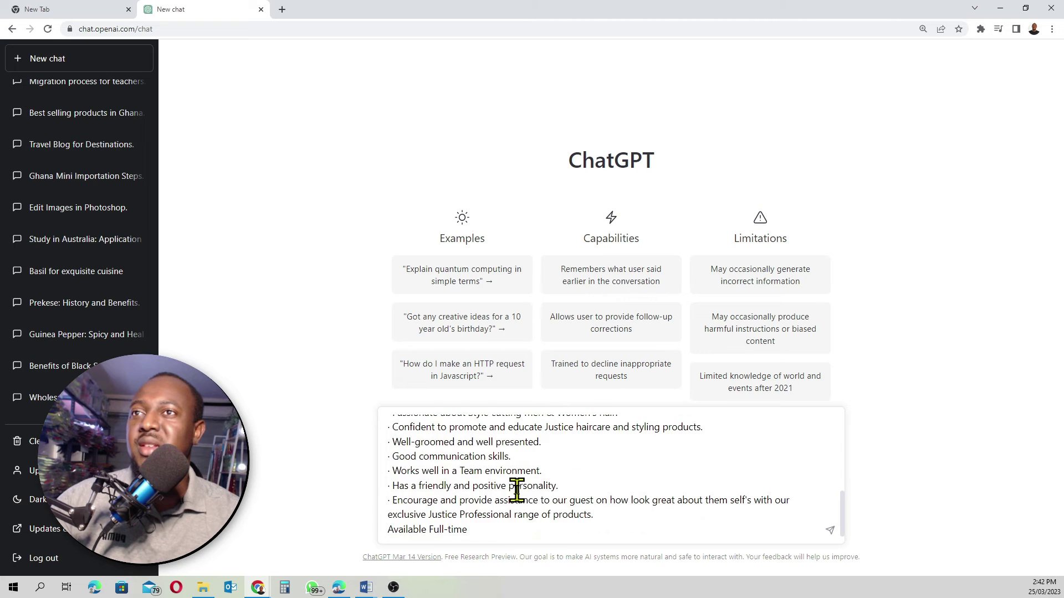
click(831, 532)
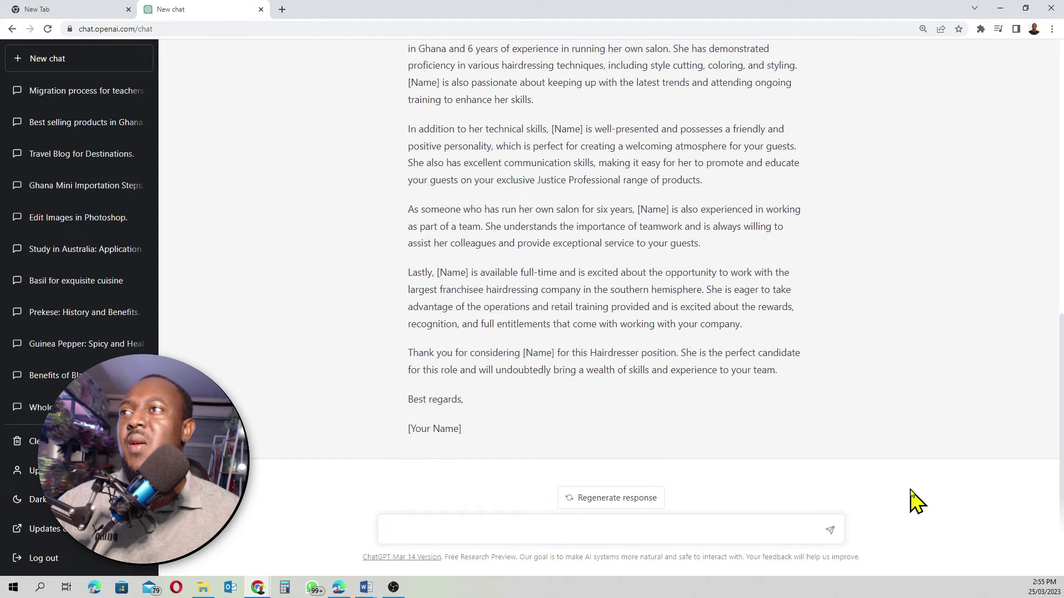
scroll(560, 321, up, 4)
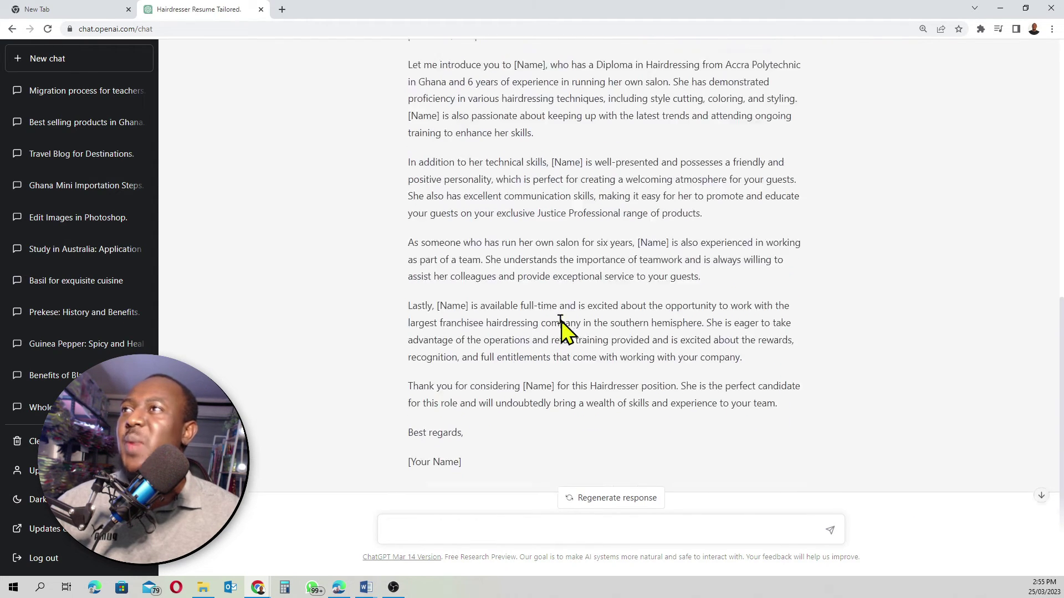
scroll(560, 322, down, 1)
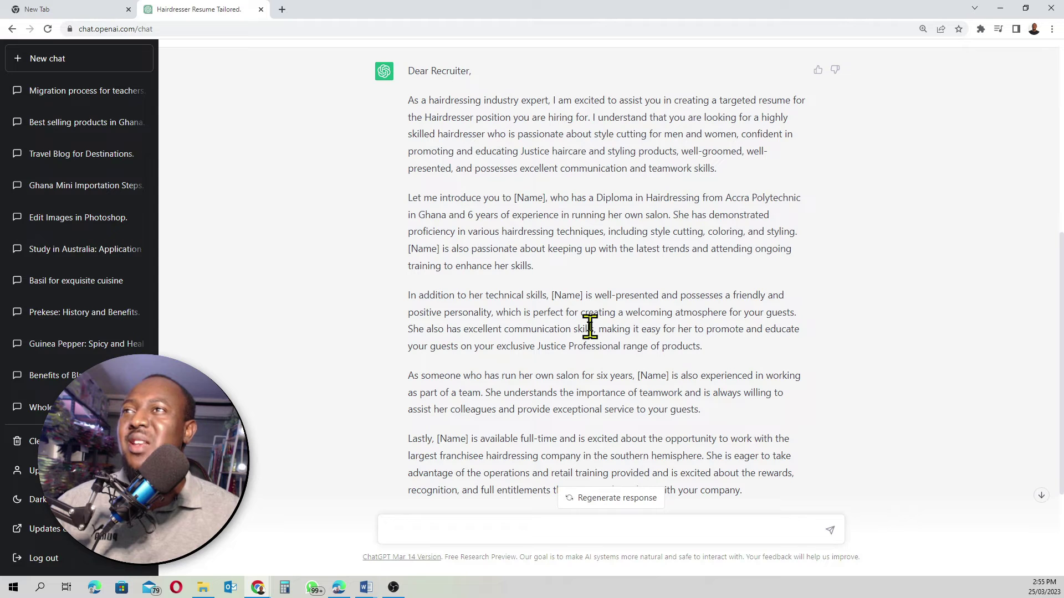
scroll(466, 300, down, 3)
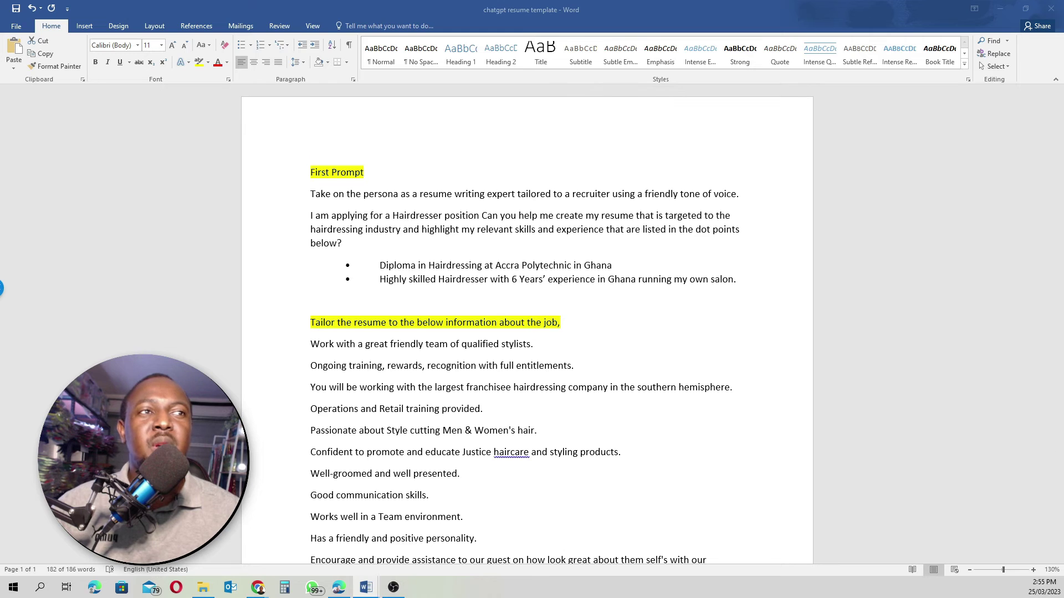
Under Second Prompt, paste a request to make the resume template more professional, then select it for copying.
scroll(334, 492, down, 3)
click(404, 484)
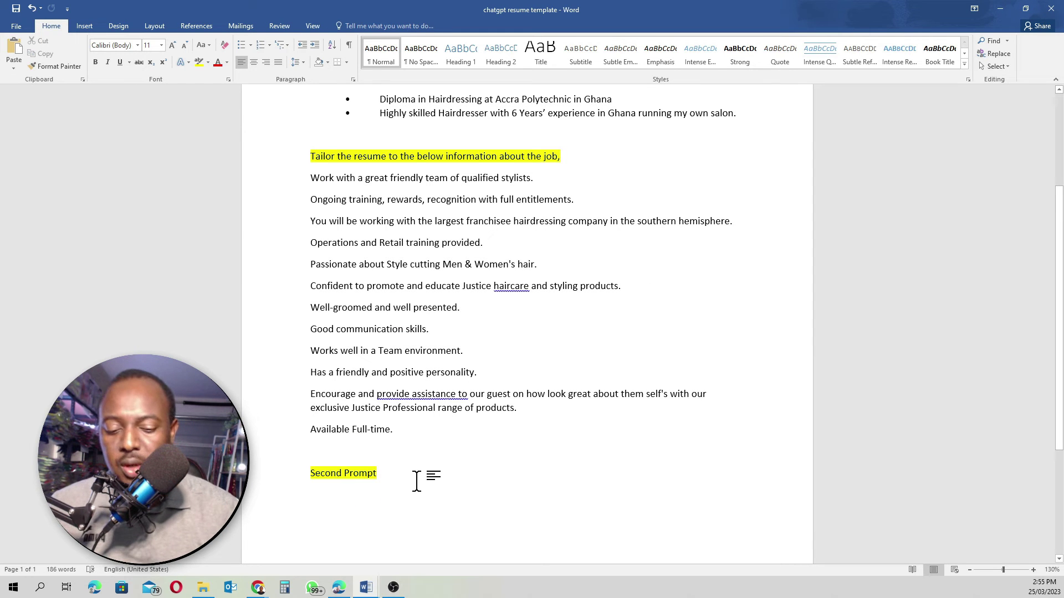
key(Return)
text(I want to make my resume stand out, but I am not sure how to format it. Can you make the above template look more professional?)
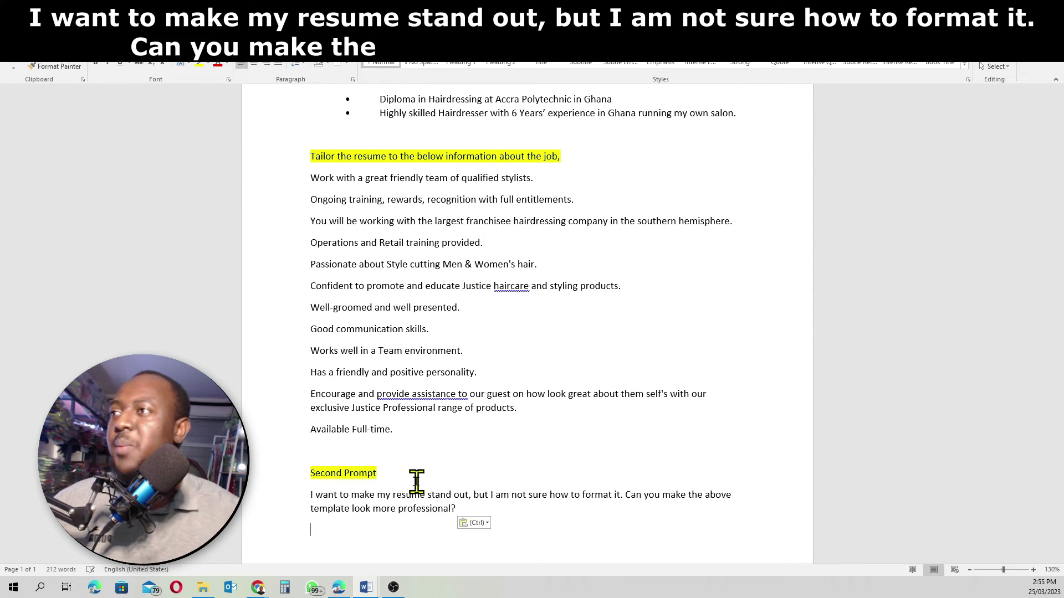
scroll(343, 427, down, 2)
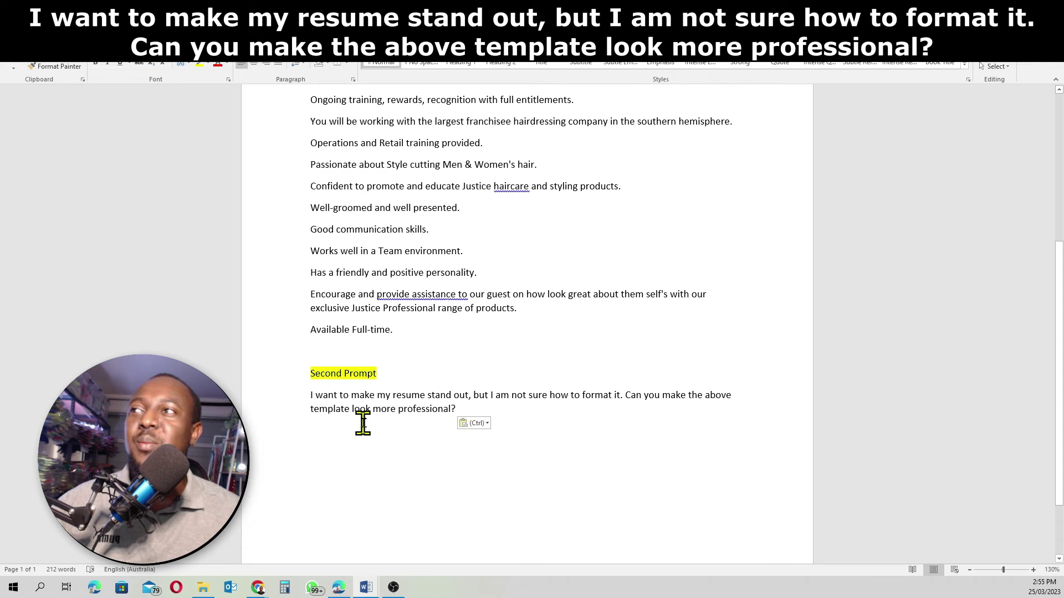
drag(462, 404, 311, 388)
key(ctrl+c)
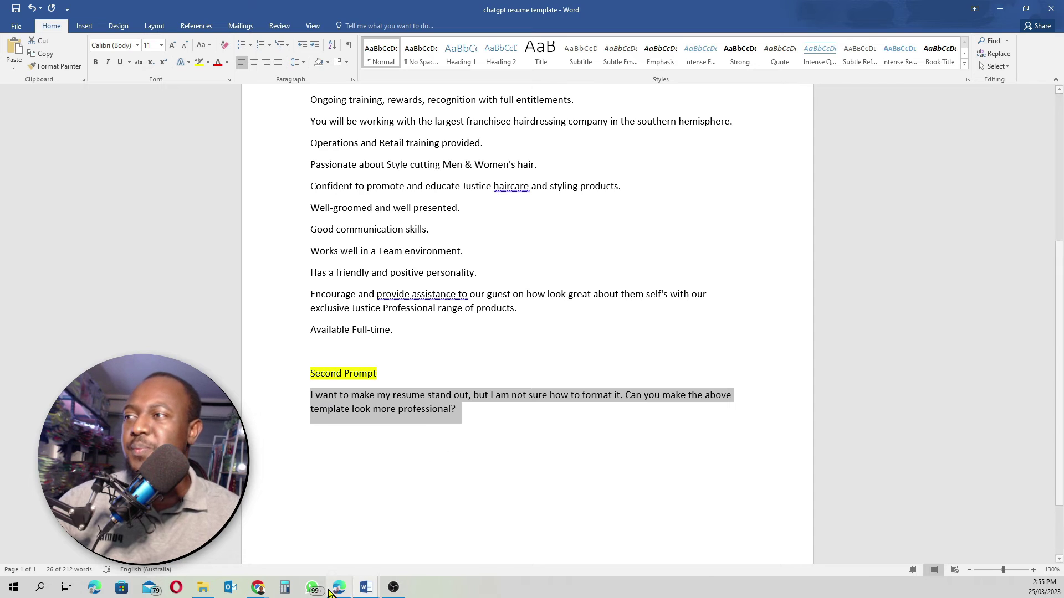
click(258, 587)
Paste the second prompt into ChatGPT and send it to get a professionally formatted resume.
click(239, 555)
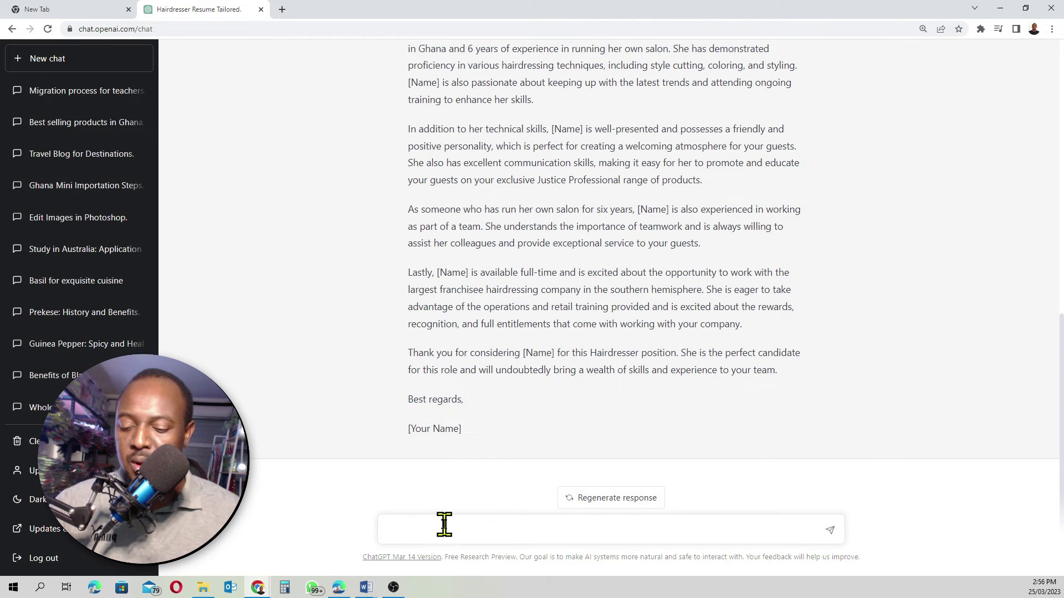
key(ctrl+v)
click(829, 531)
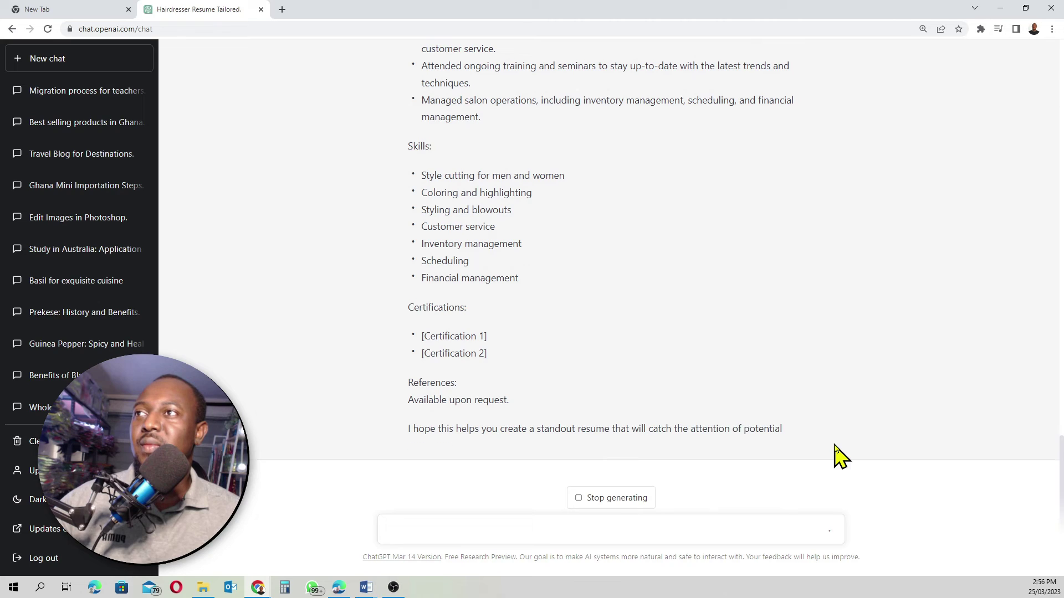
Read ChatGPT's reformatted resume down to References, then switch to the blank Word Document1.
scroll(676, 377, up, 8)
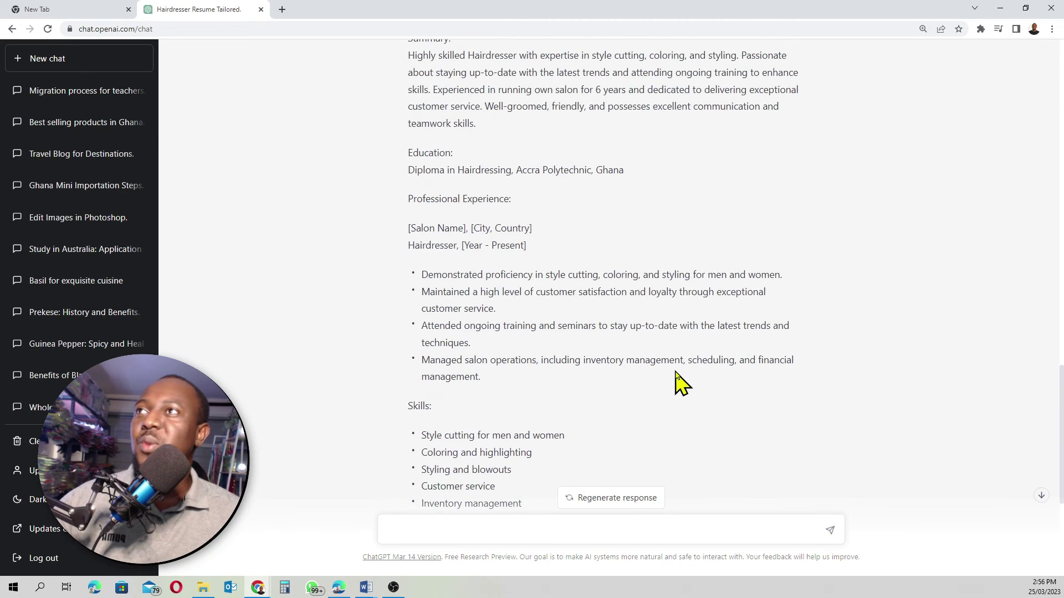
scroll(676, 377, up, 14)
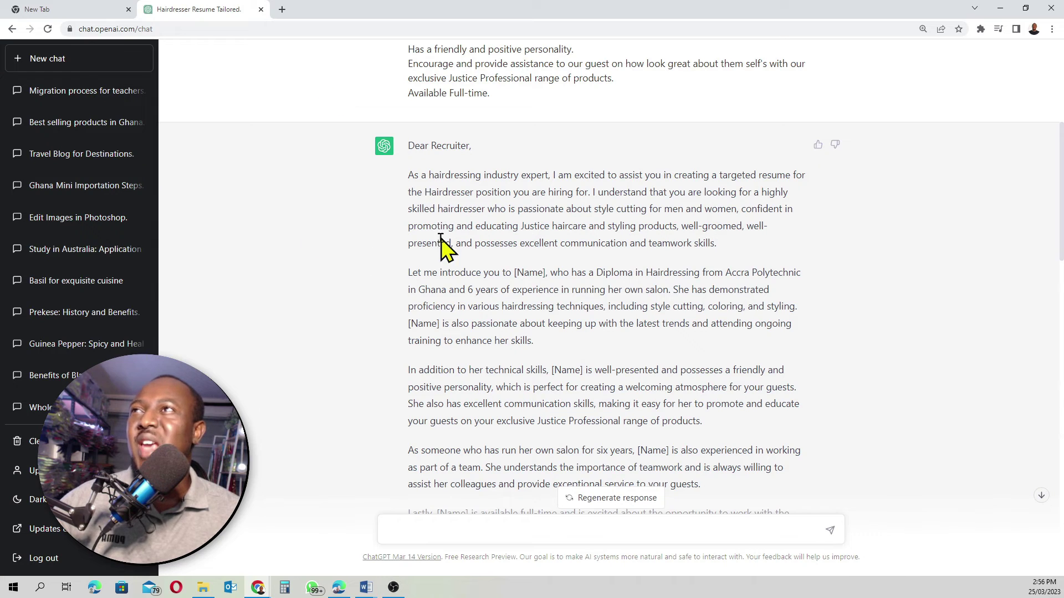
scroll(441, 240, down, 3)
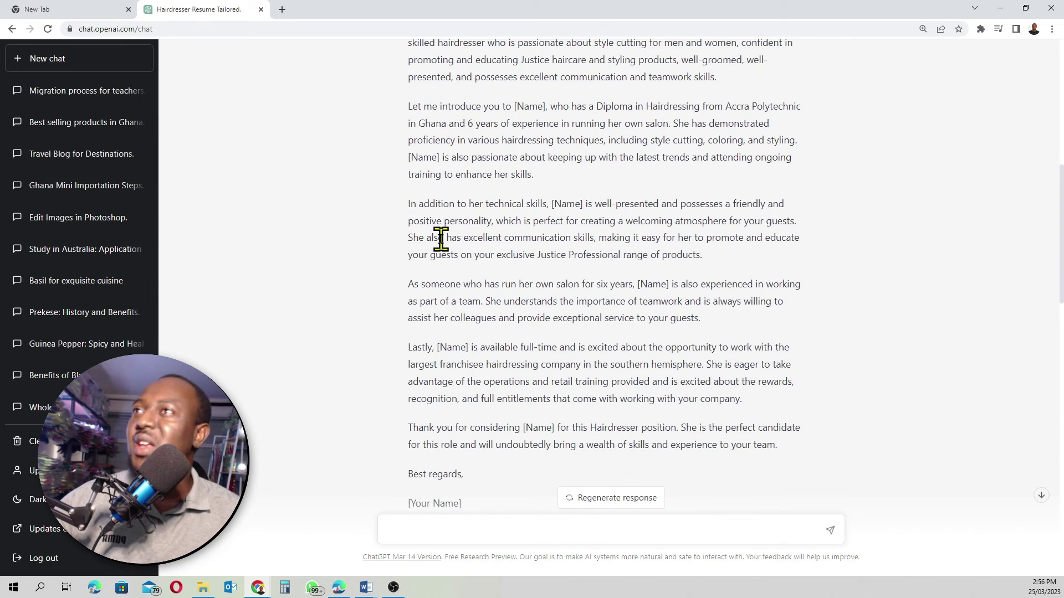
scroll(441, 239, down, 1)
scroll(502, 264, up, 1)
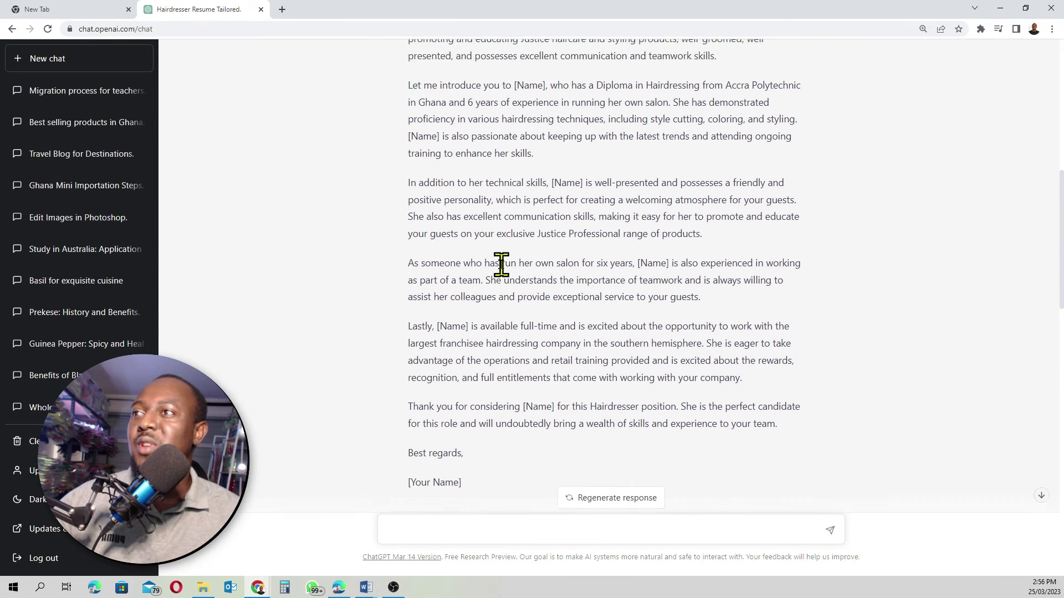
scroll(502, 264, down, 5)
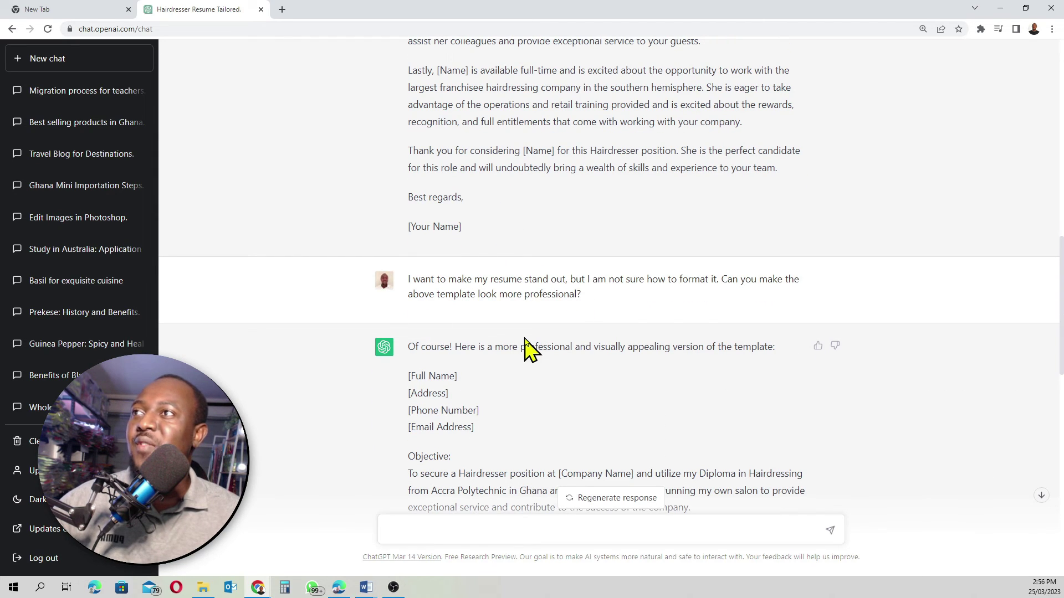
scroll(525, 349, down, 3)
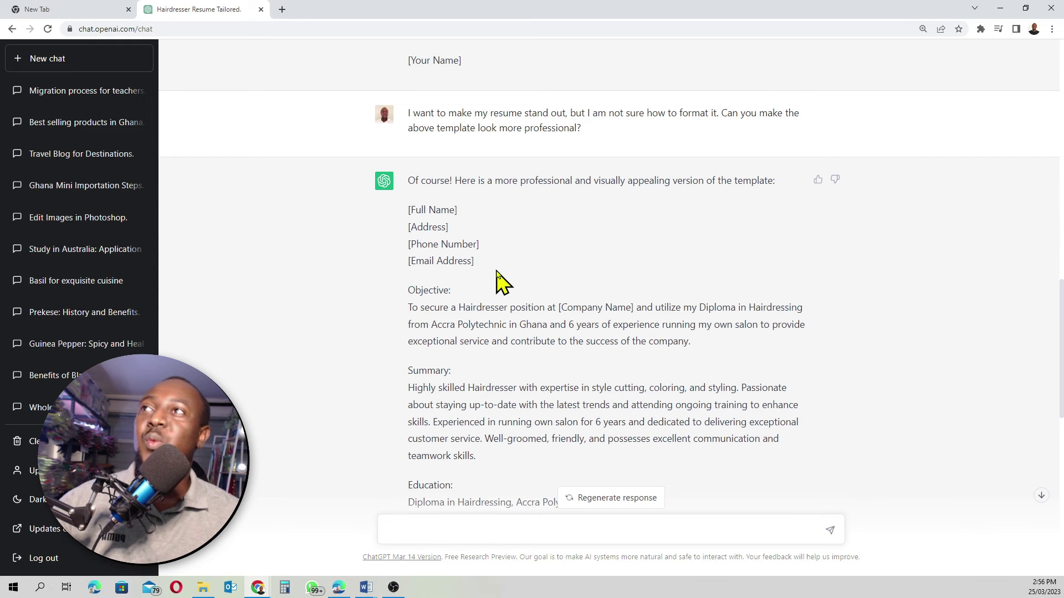
scroll(499, 281, up, 7)
scroll(495, 267, down, 6)
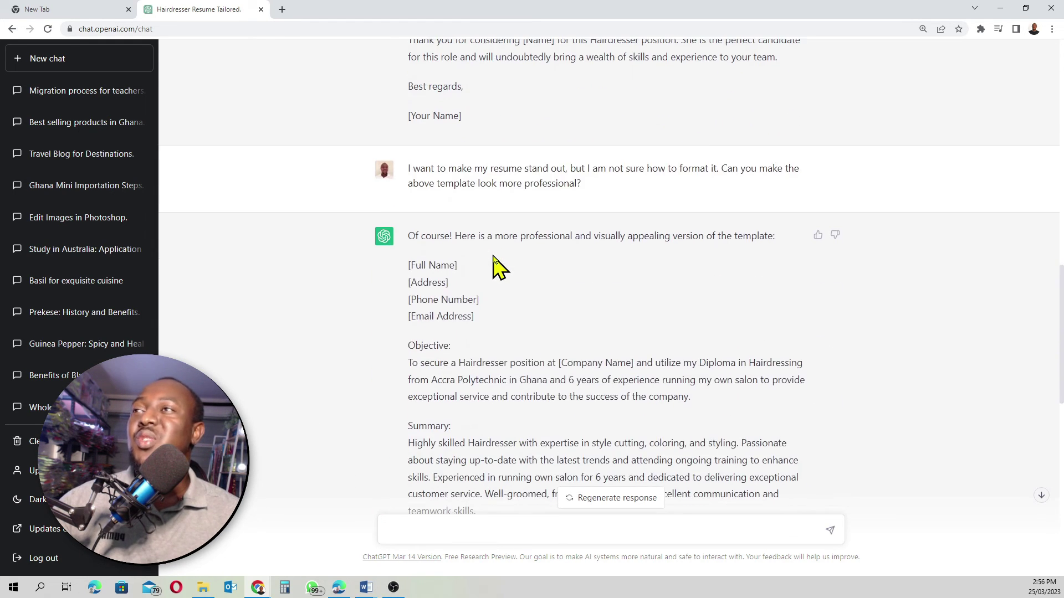
scroll(496, 267, down, 3)
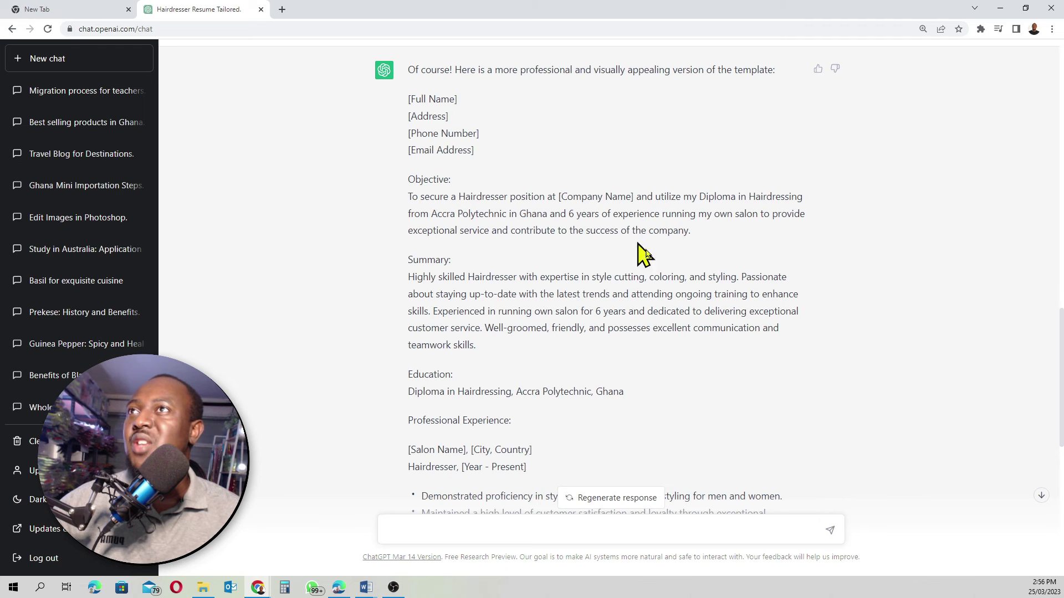
scroll(529, 197, down, 3)
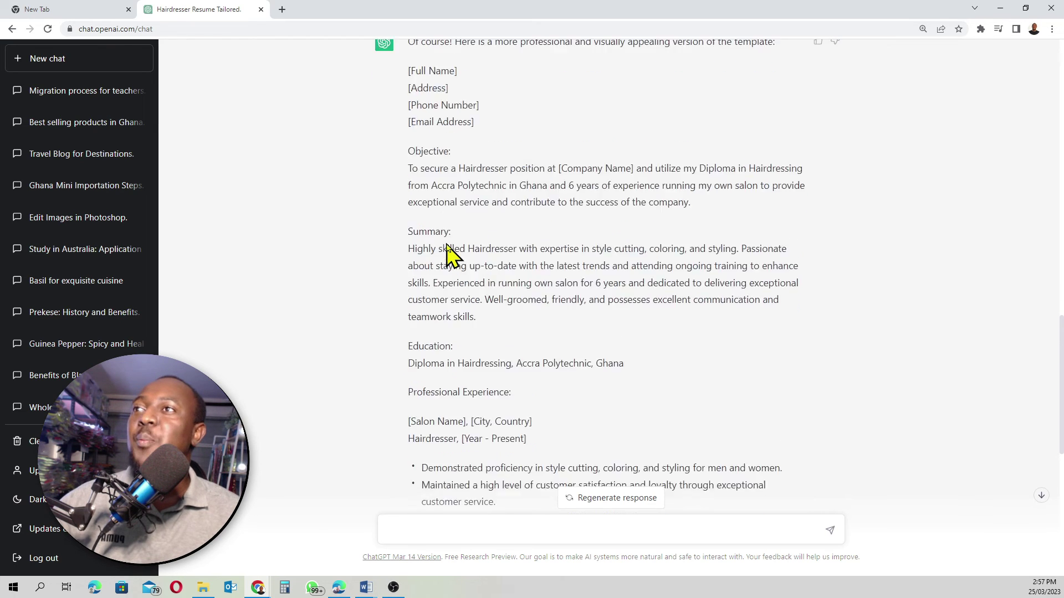
scroll(487, 291, down, 2)
scroll(493, 305, down, 4)
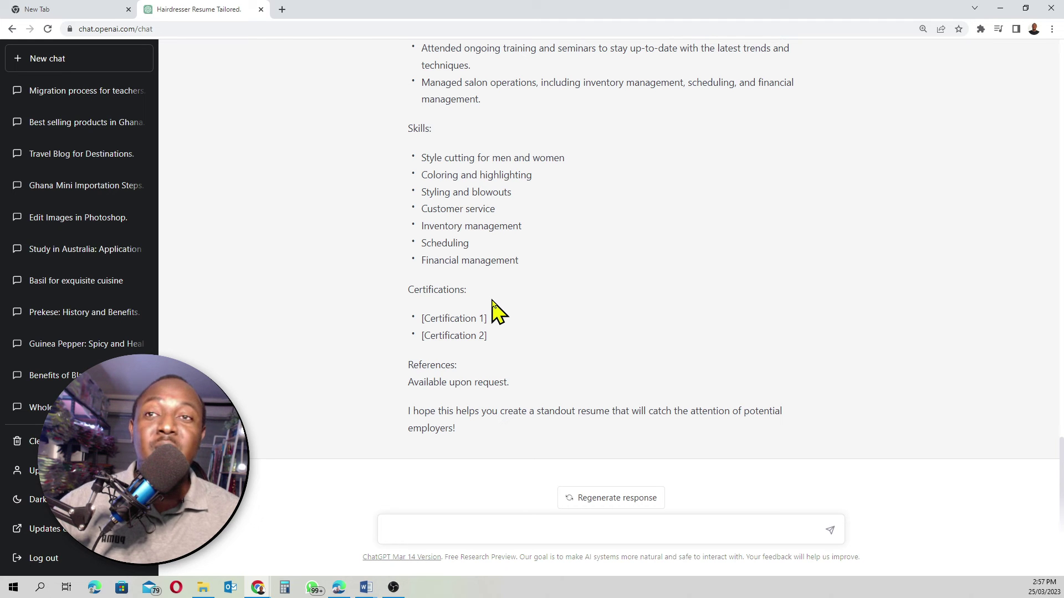
scroll(493, 307, up, 3)
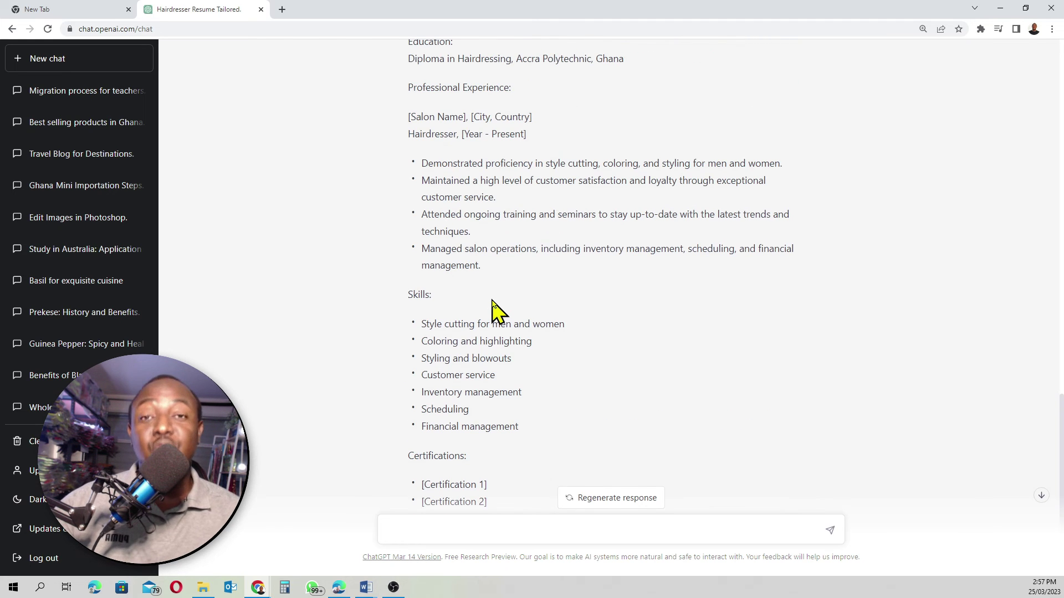
scroll(494, 308, up, 6)
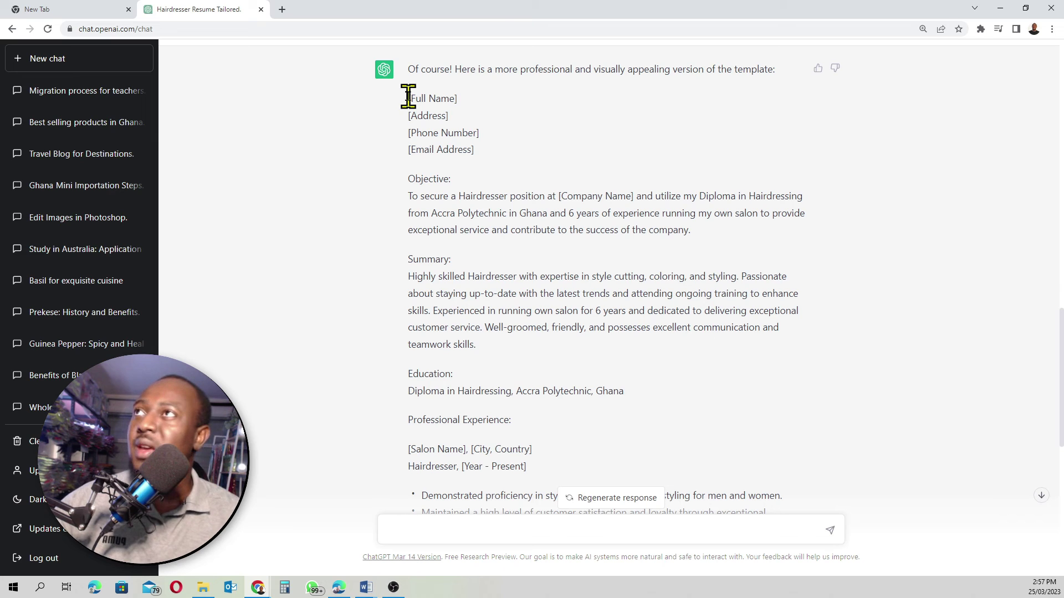
key(alt+Tab)
click(365, 591)
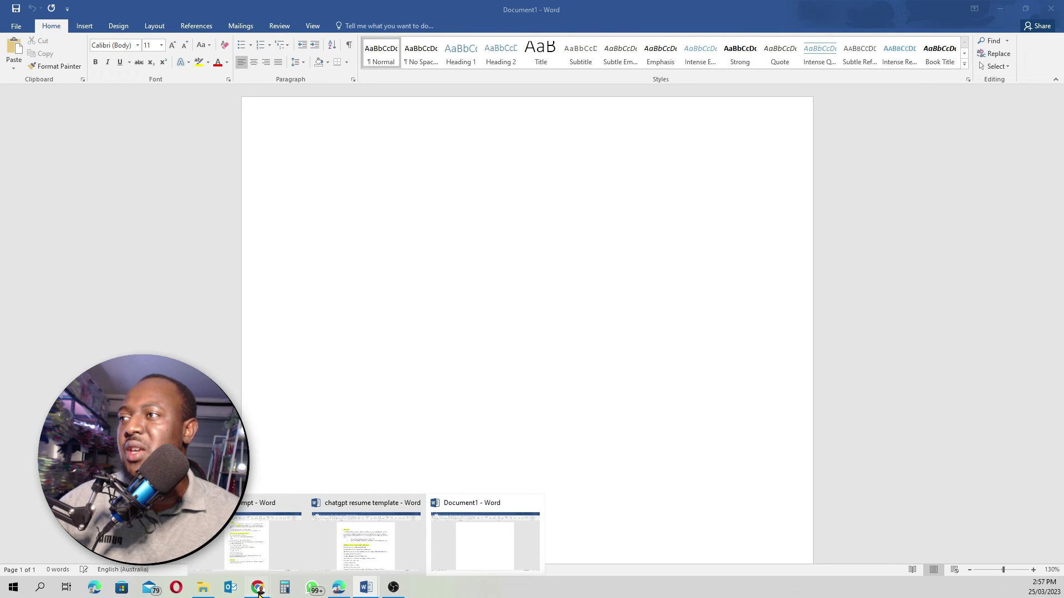
Copy ChatGPT's resume from [Full Name] through 'Available upon request.'.
mouse_move(253, 595)
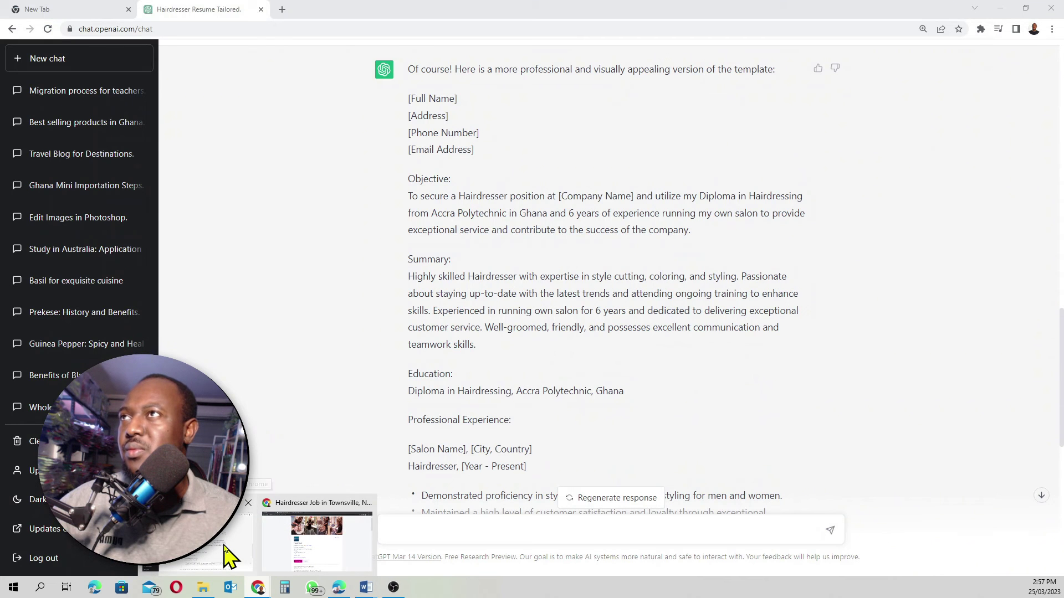
click(226, 551)
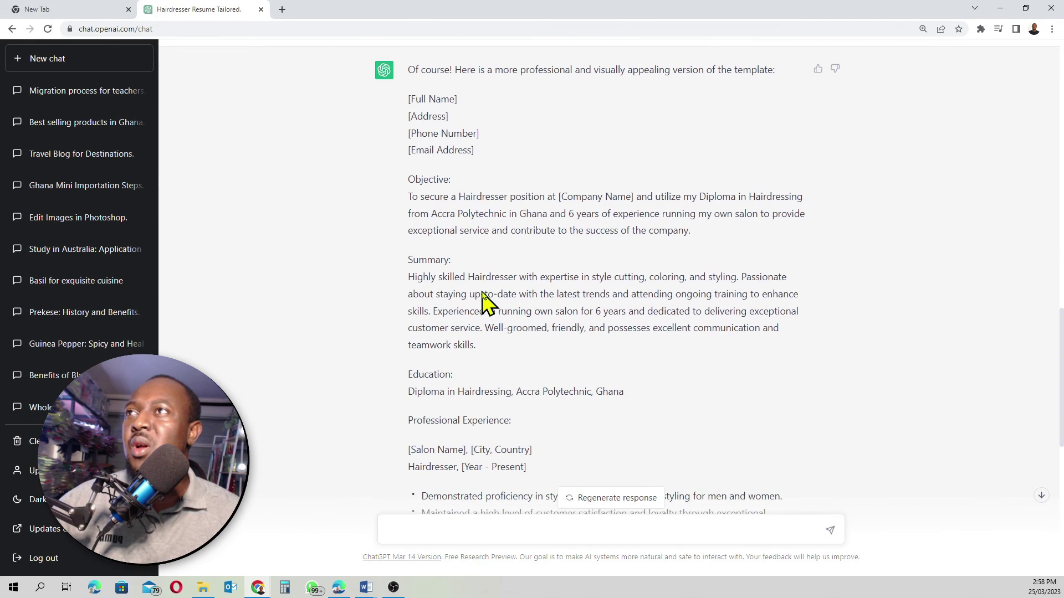
drag(408, 98, 613, 444)
scroll(617, 399, down, 1)
scroll(618, 399, up, 1)
right_click(454, 253)
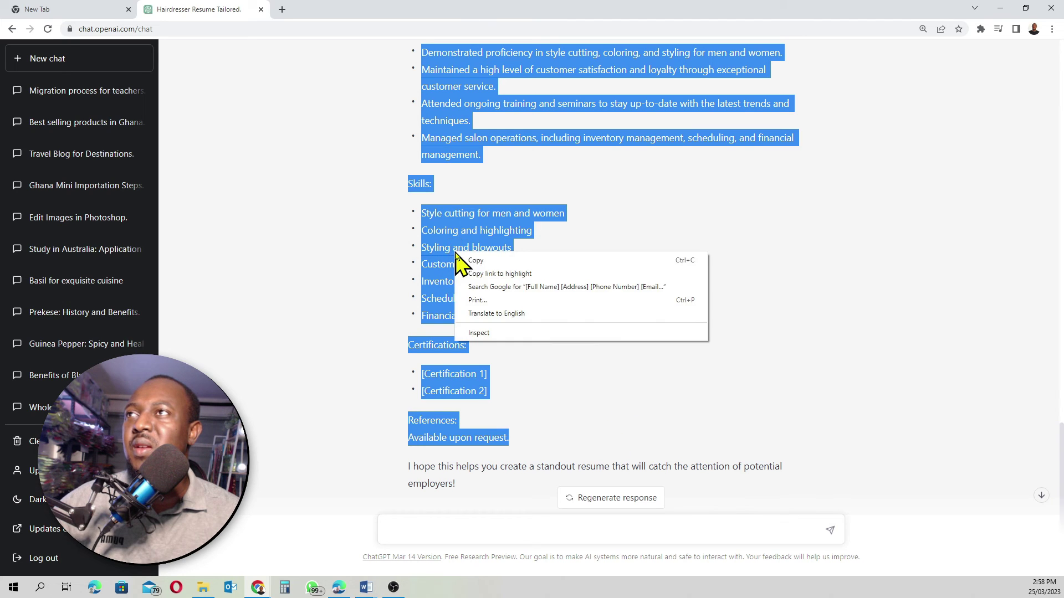
click(484, 260)
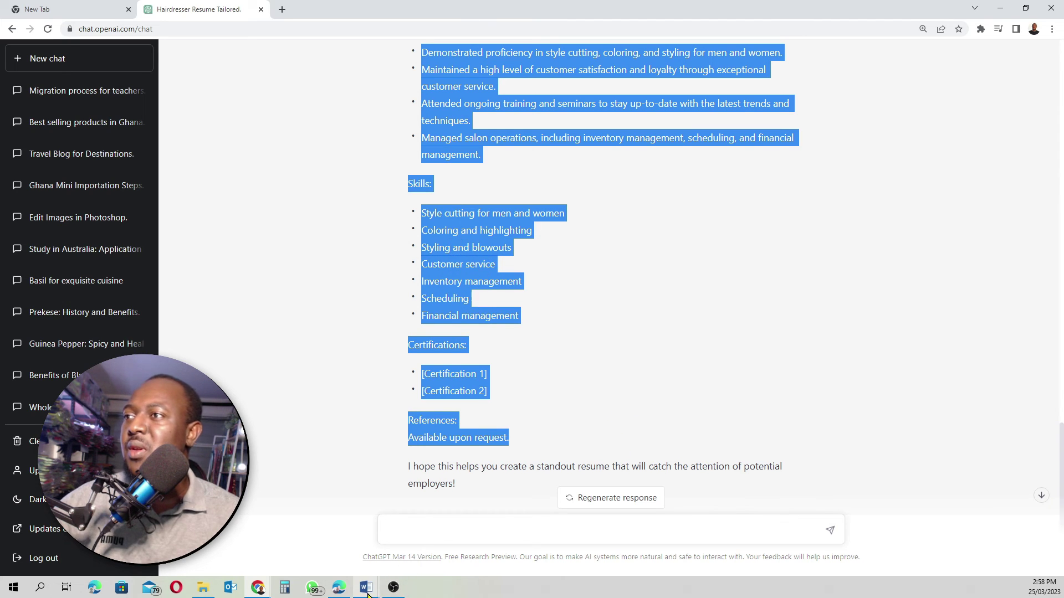
Paste the resume into Document1 using Merge Formatting.
mouse_move(367, 592)
click(438, 558)
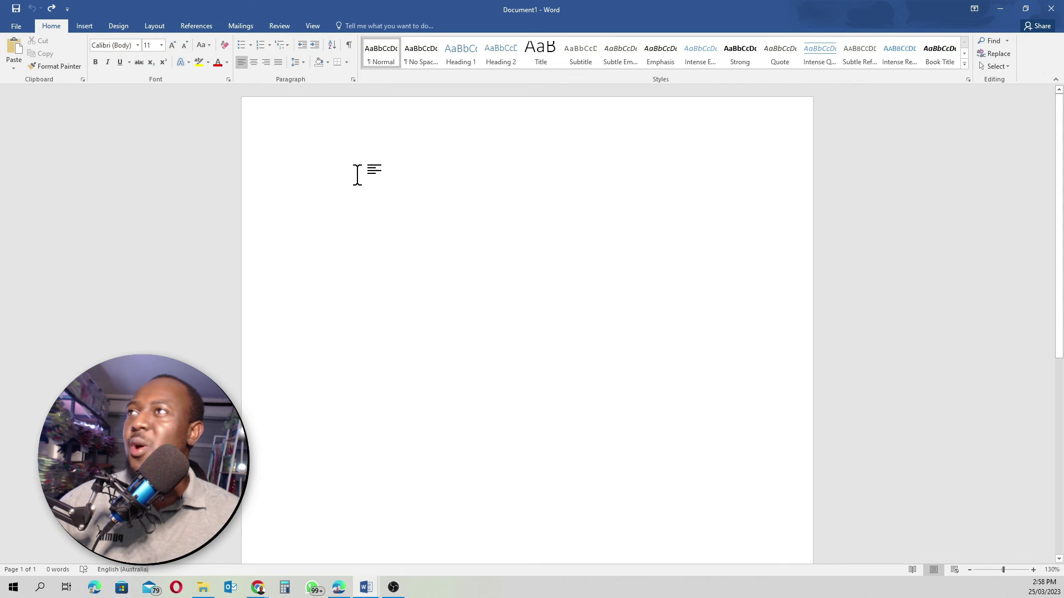
right_click(312, 171)
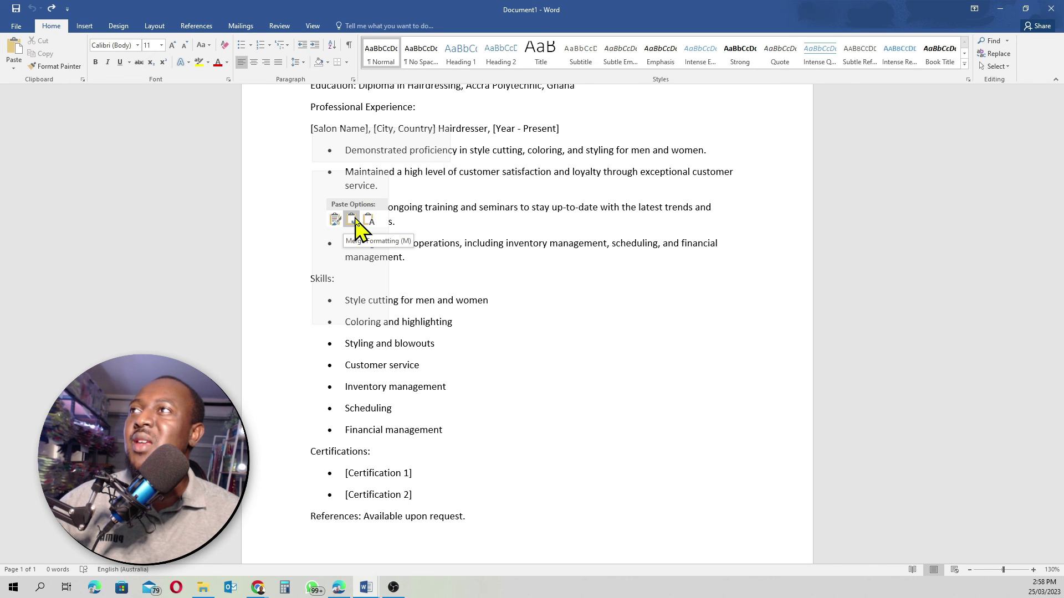
click(352, 220)
scroll(473, 253, up, 4)
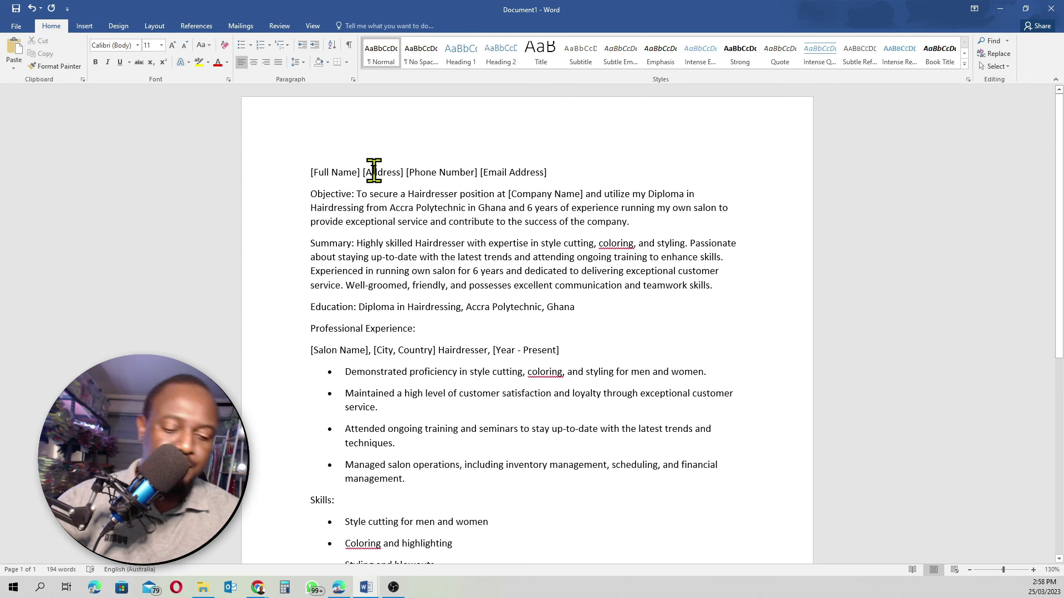
Insert line breaks so [Full Name], [Address], [Phone Number] and [Email Address] sit on separate lines.
key(Return)
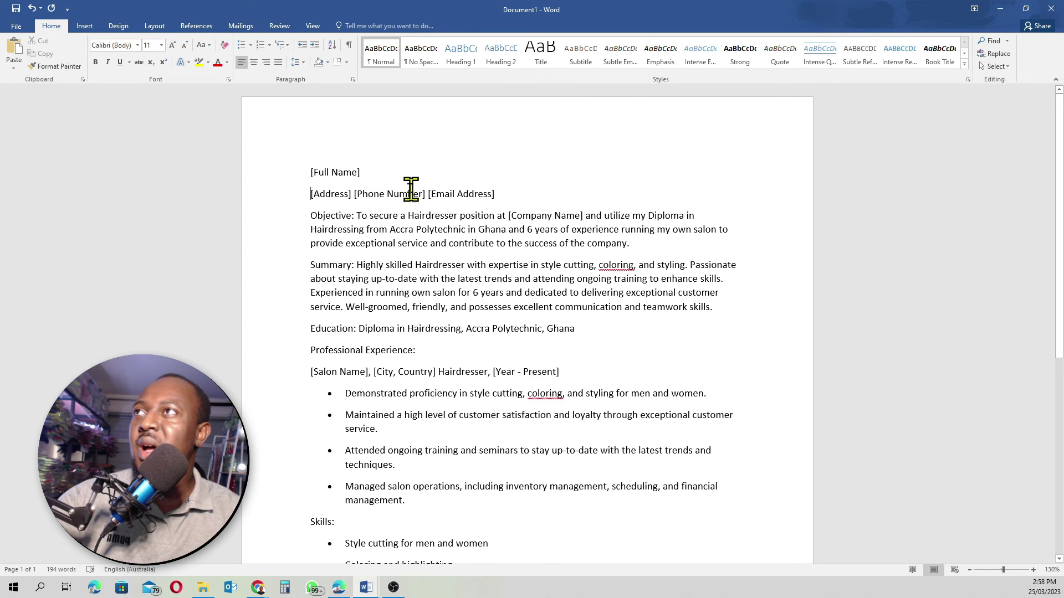
click(356, 193)
key(Return)
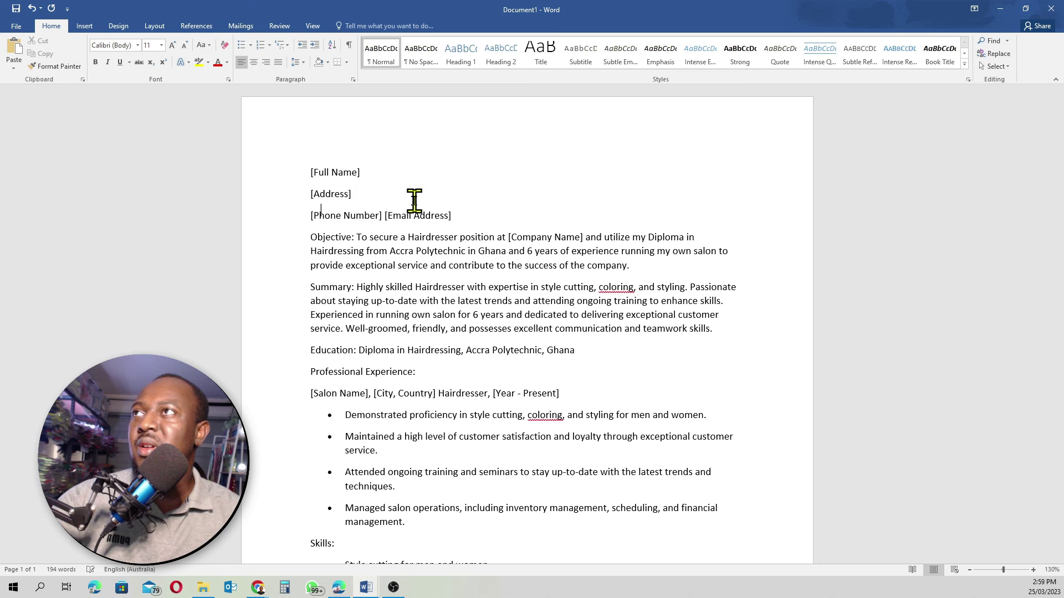
click(383, 215)
key(Return)
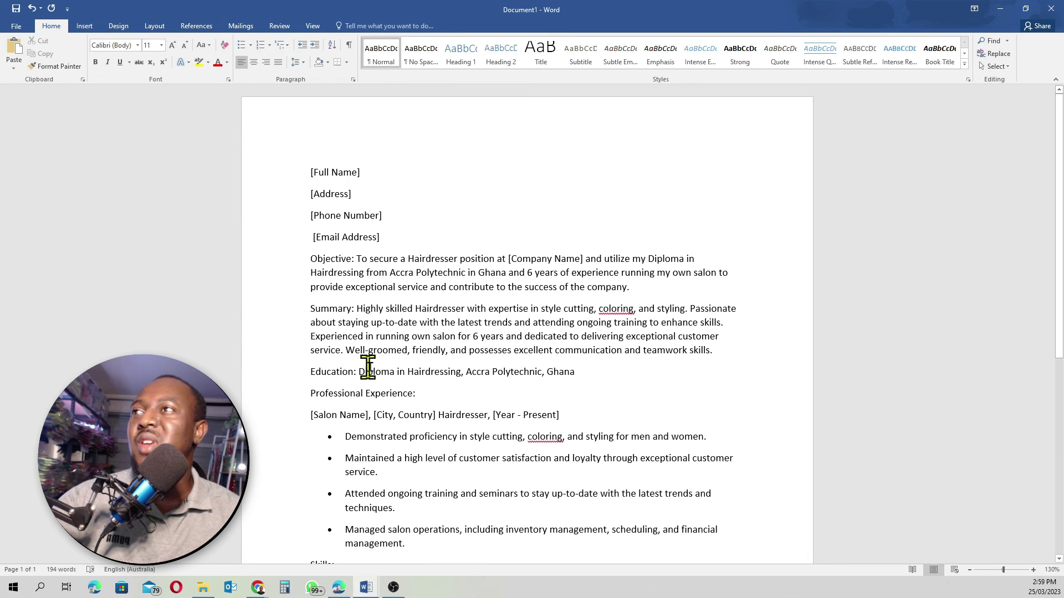
Select the Objective: label and review the resume down to the References line.
drag(357, 261, 320, 265)
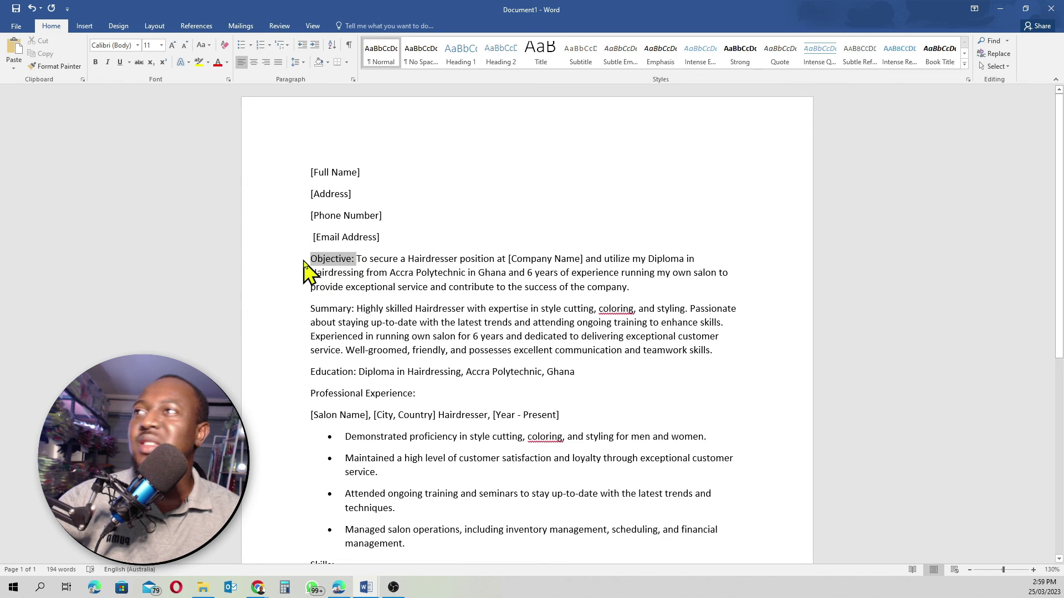
scroll(380, 339, down, 9)
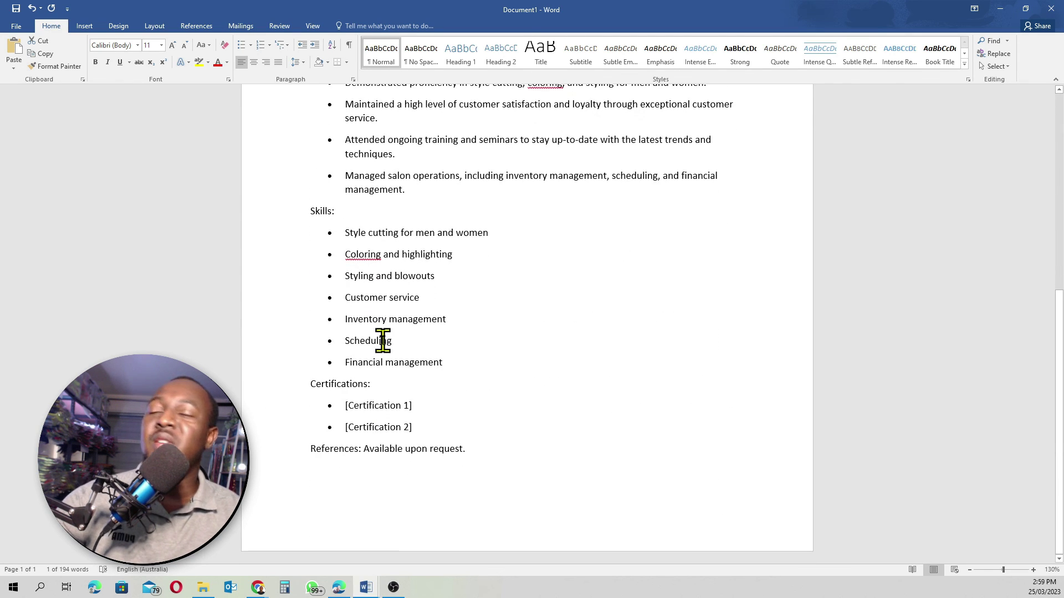
scroll(383, 341, up, 3)
scroll(383, 342, up, 3)
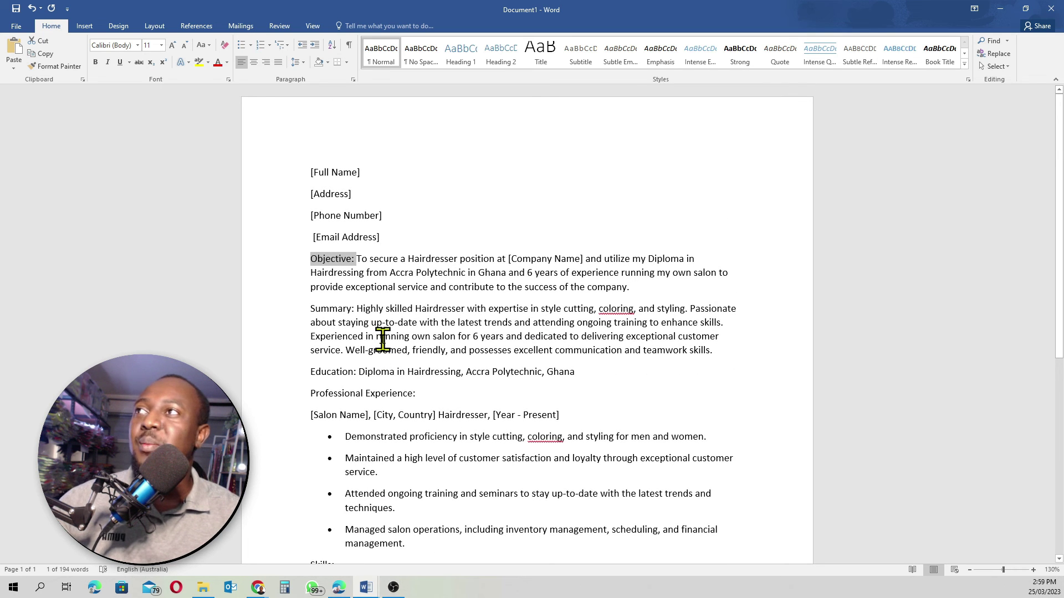
scroll(432, 349, down, 1)
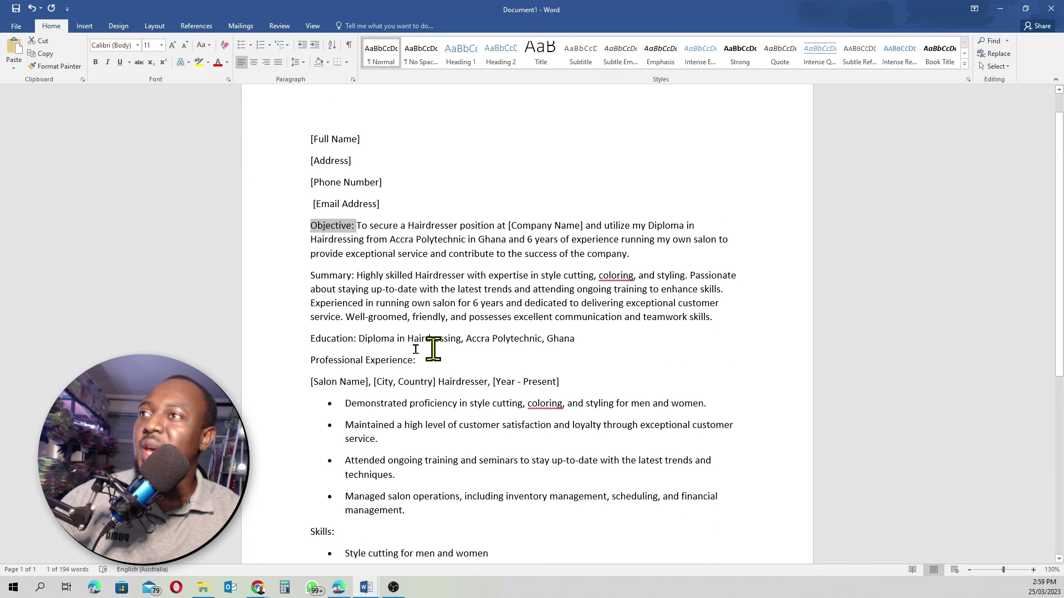
scroll(528, 337, down, 5)
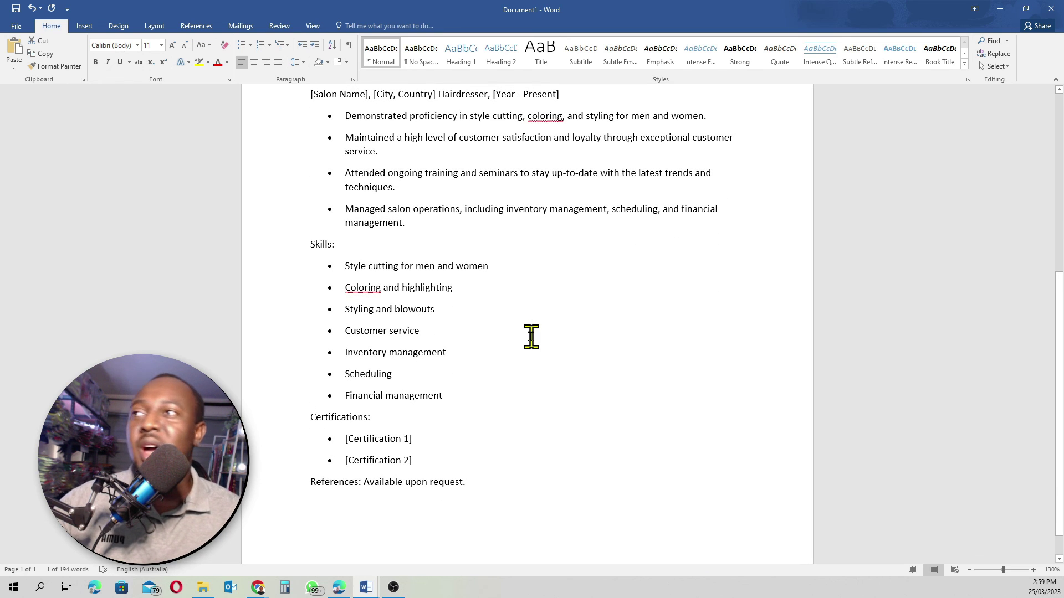
scroll(530, 337, up, 6)
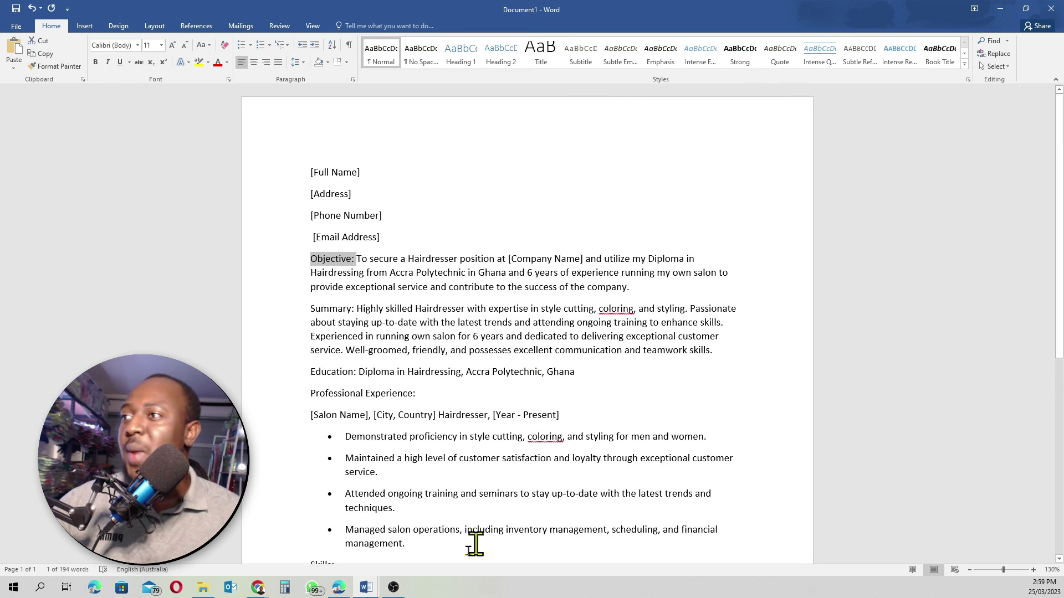
Bring up the Seek Just Cuts Townsville Hairdresser ad and read down to the email application details.
click(258, 588)
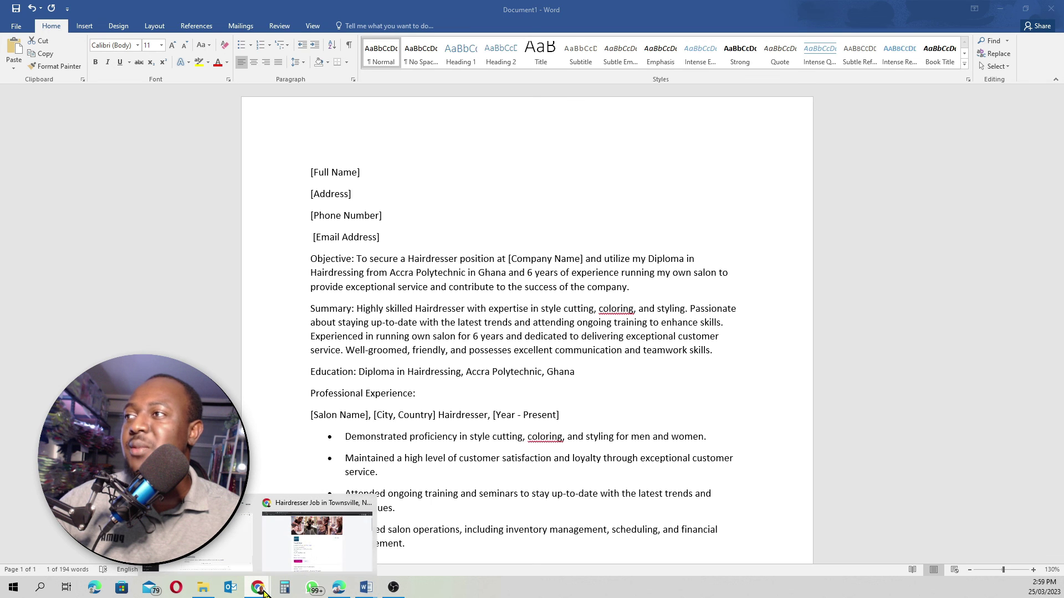
click(363, 549)
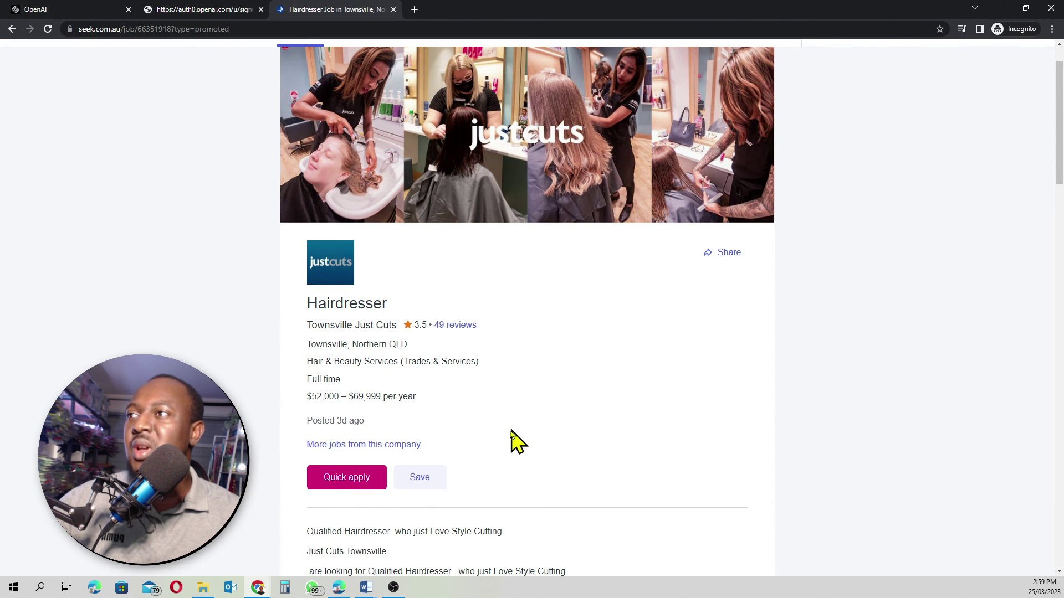
scroll(511, 437, down, 4)
scroll(486, 387, down, 9)
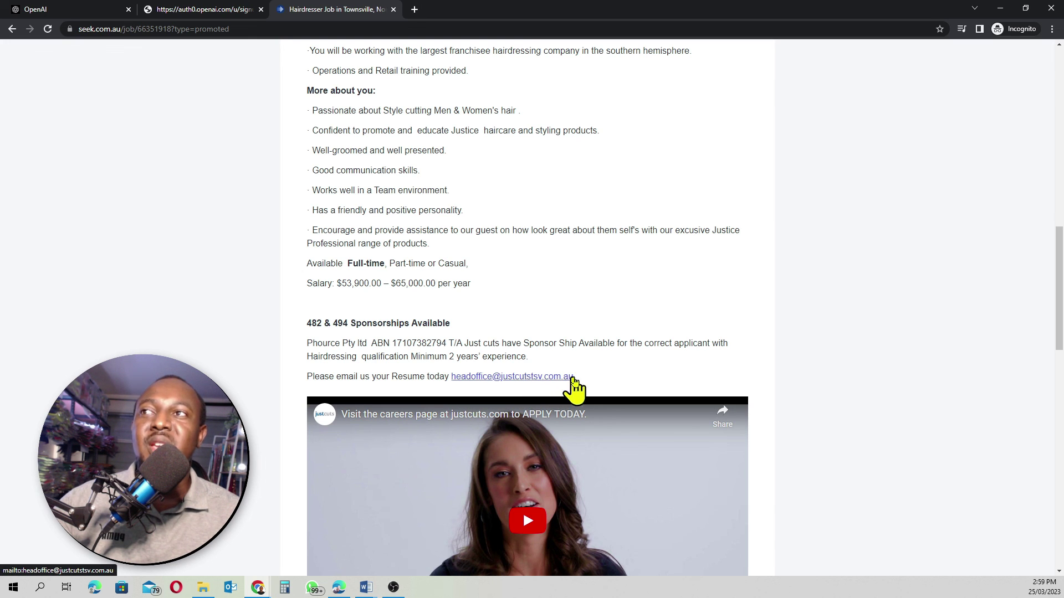
scroll(579, 374, up, 15)
scroll(579, 374, up, 1)
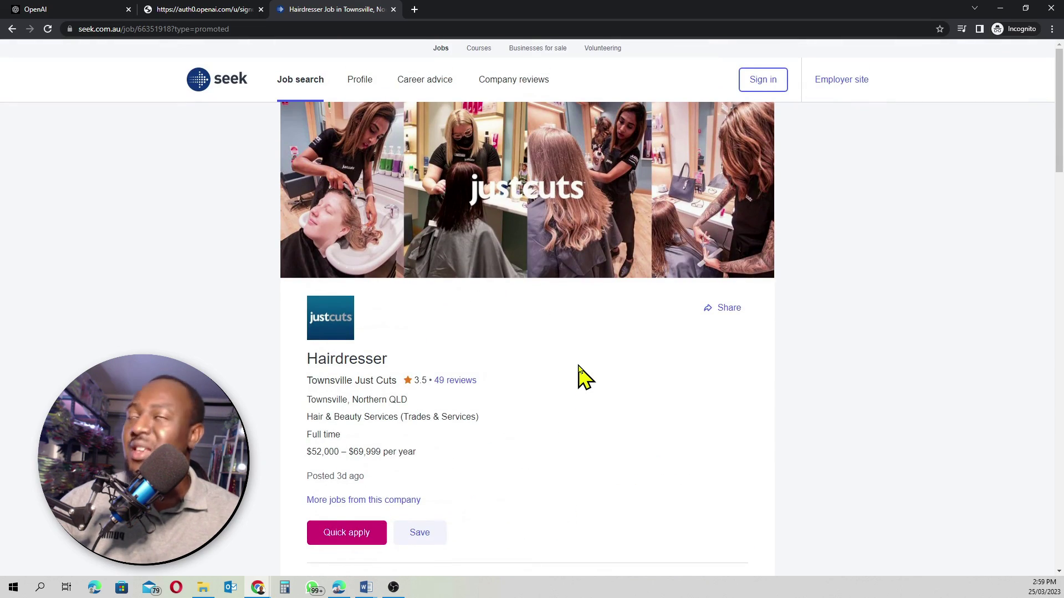